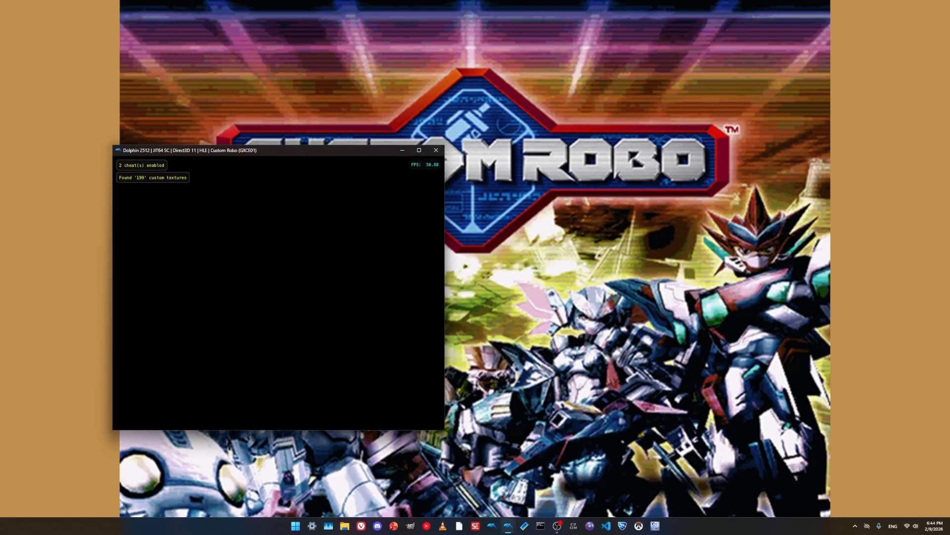
# - Switch to Dolphin Memory Engine, open its Memory Viewer and place the viewer above the main window
pyautogui.click(524, 526)
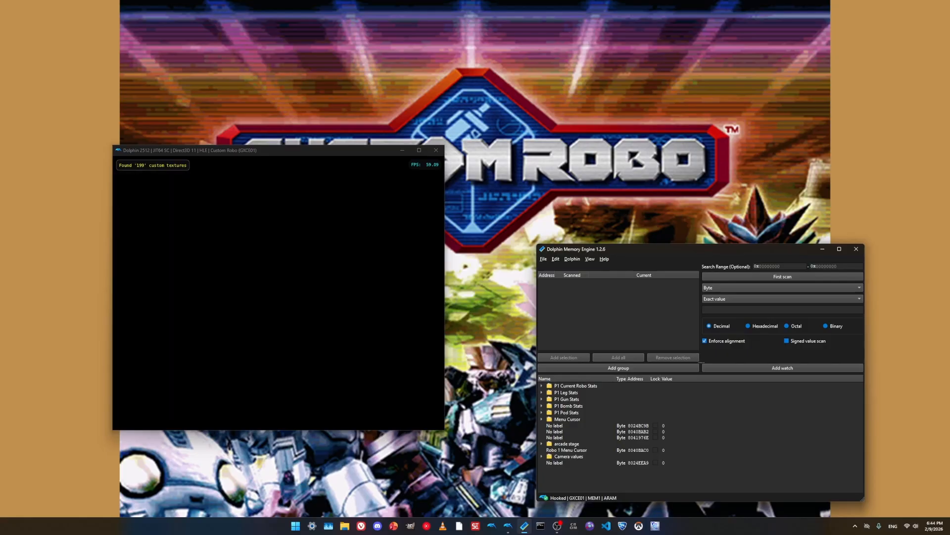
pyautogui.click(572, 259)
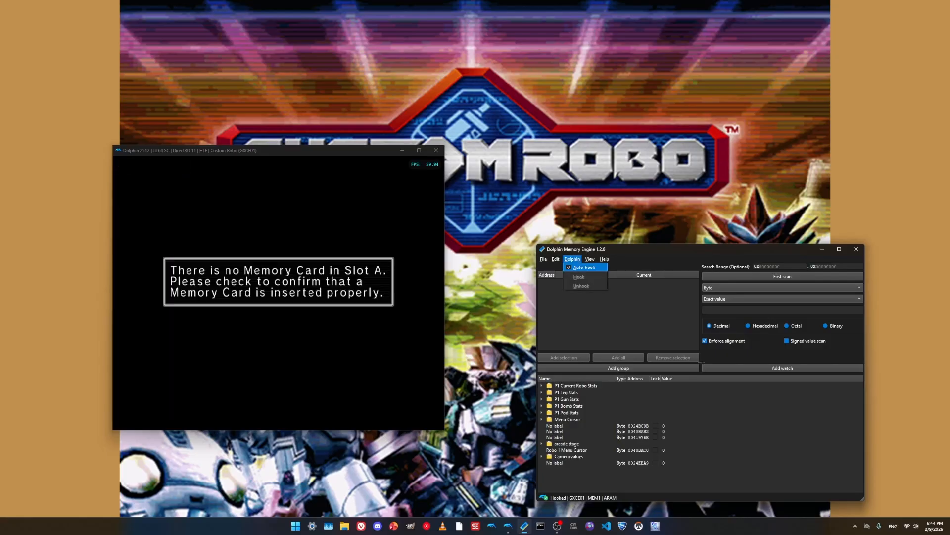
pyautogui.click(590, 259)
pyautogui.click(590, 259)
pyautogui.moveTo(590, 259)
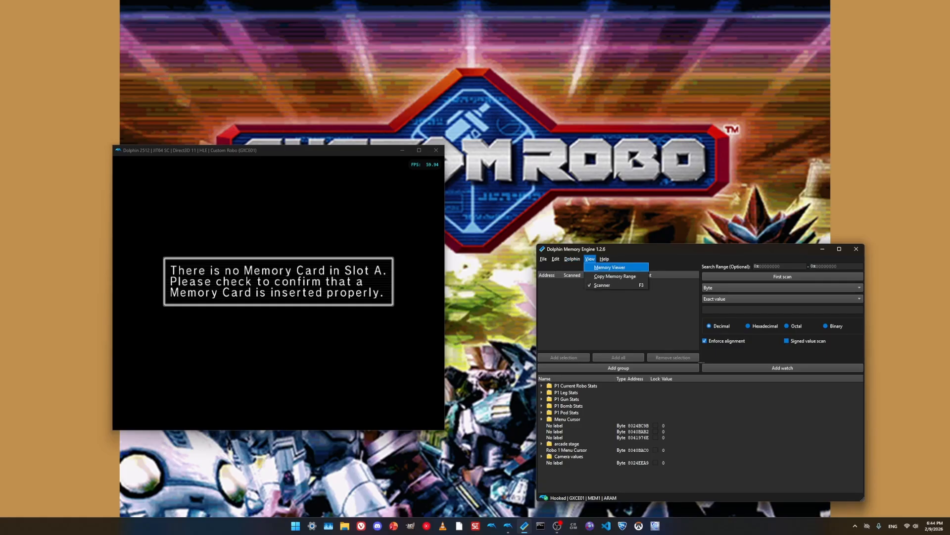
pyautogui.click(610, 268)
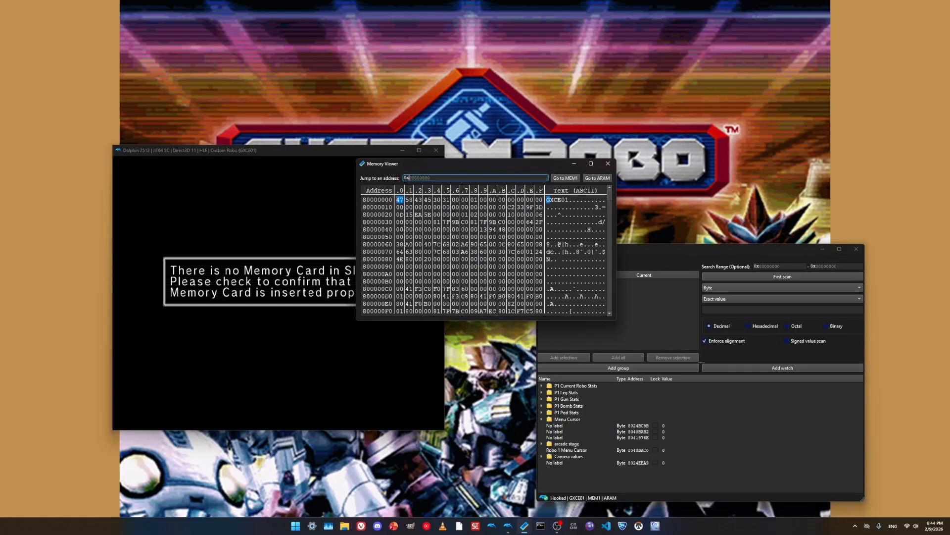
pyautogui.moveTo(396, 163); pyautogui.dragTo(598, 57)
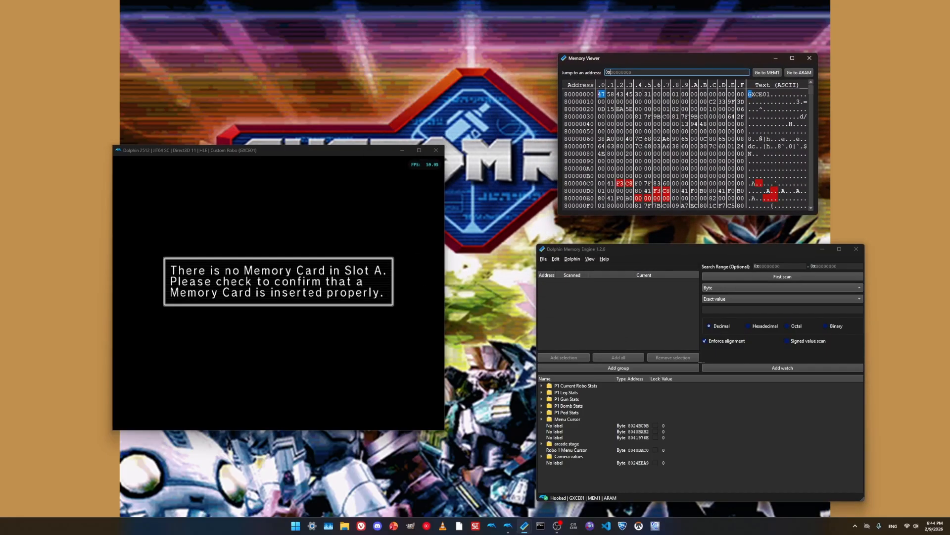
# - In the Dolphin game window, dismiss the memory card notice and go from the title screen into mode selection
pyautogui.press('x')
pyautogui.press('x')
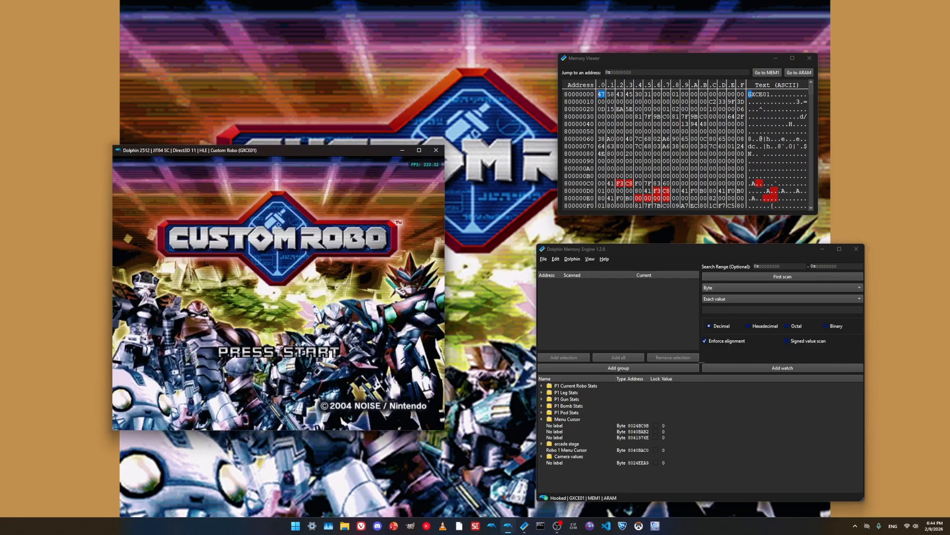
pyautogui.press('Return')
pyautogui.press('Down')
pyautogui.press('Down')
pyautogui.press('x')
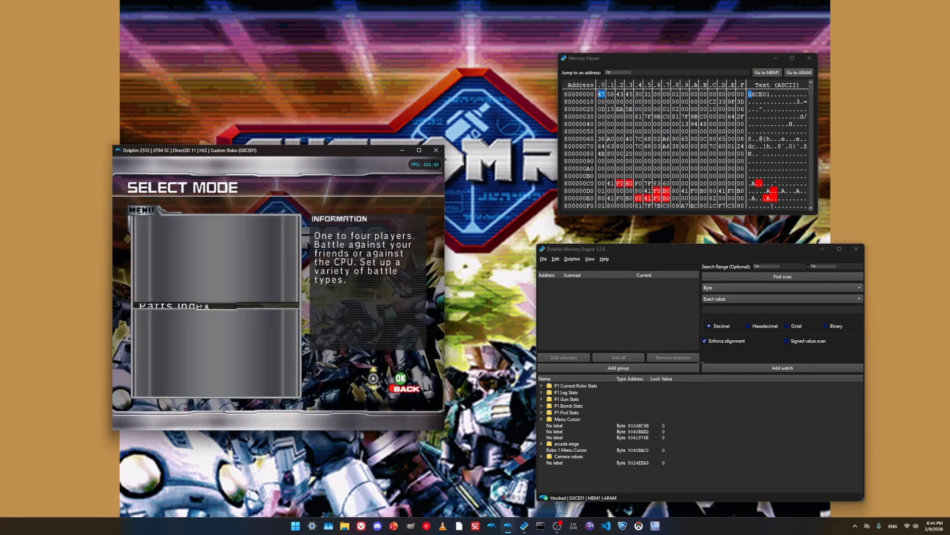
# - Enter the battle setup, leave the battle rules at their defaults and start a two-player match on the first stage
pyautogui.press('x')
pyautogui.press('Up')
pyautogui.press('x')
pyautogui.press('s')
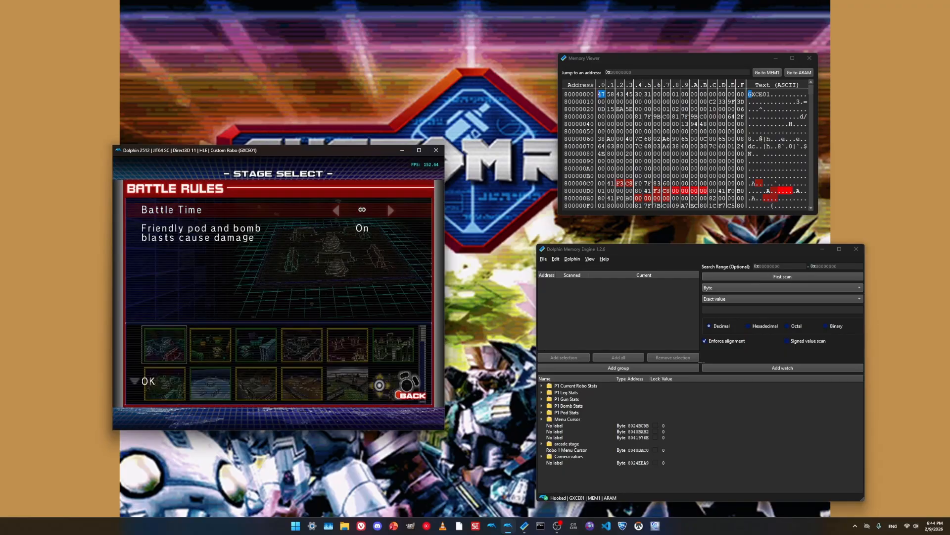
pyautogui.press('z')
pyautogui.press('x')
pyautogui.press('Return')
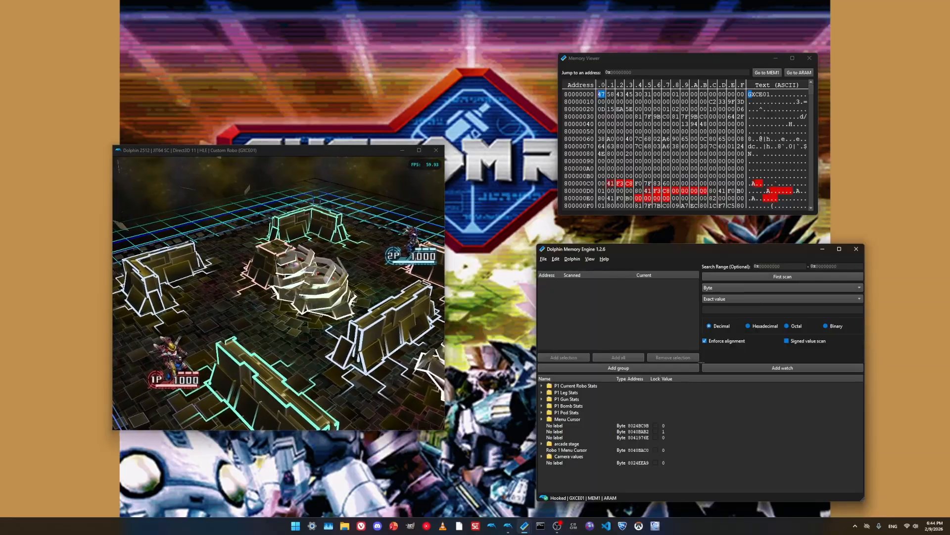
# - Switch to Dolphin Memory Engine and run a first scan for the exact value 1000 as 2 bytes (Halfword)
pyautogui.click(782, 288)
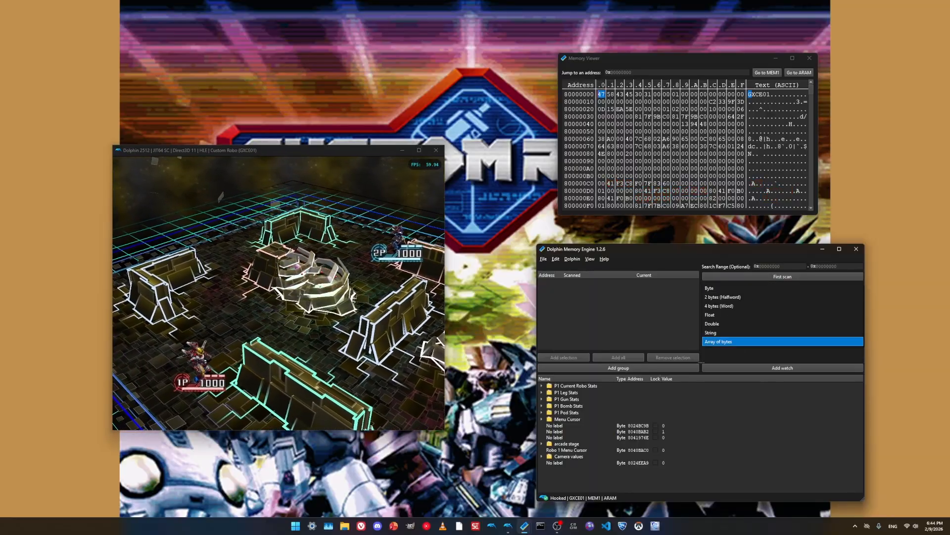
pyautogui.click(709, 287)
pyautogui.click(782, 299)
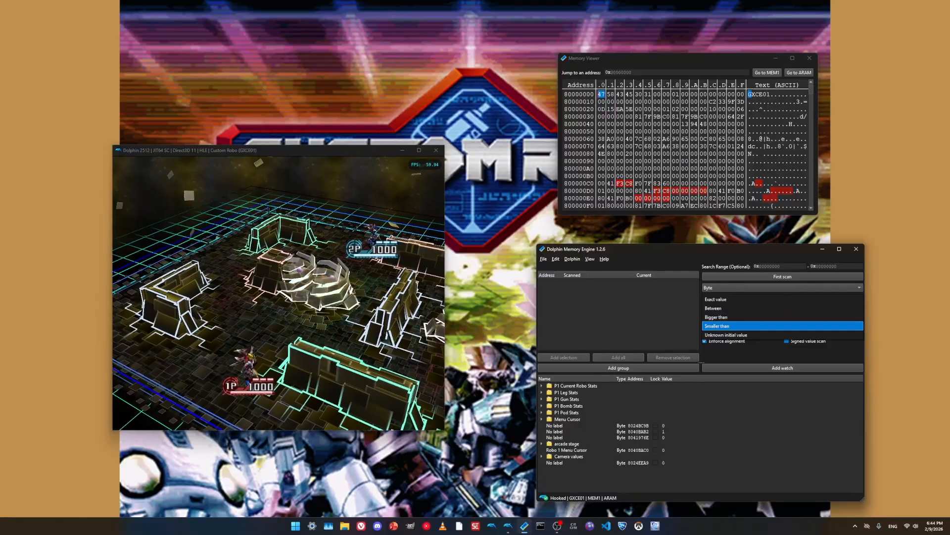
pyautogui.click(782, 299)
pyautogui.click(782, 310)
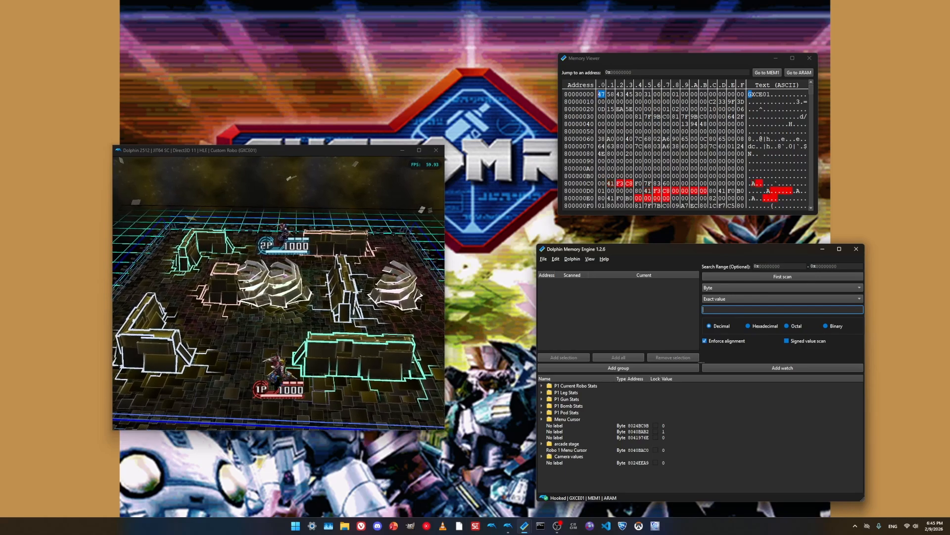
pyautogui.click(782, 288)
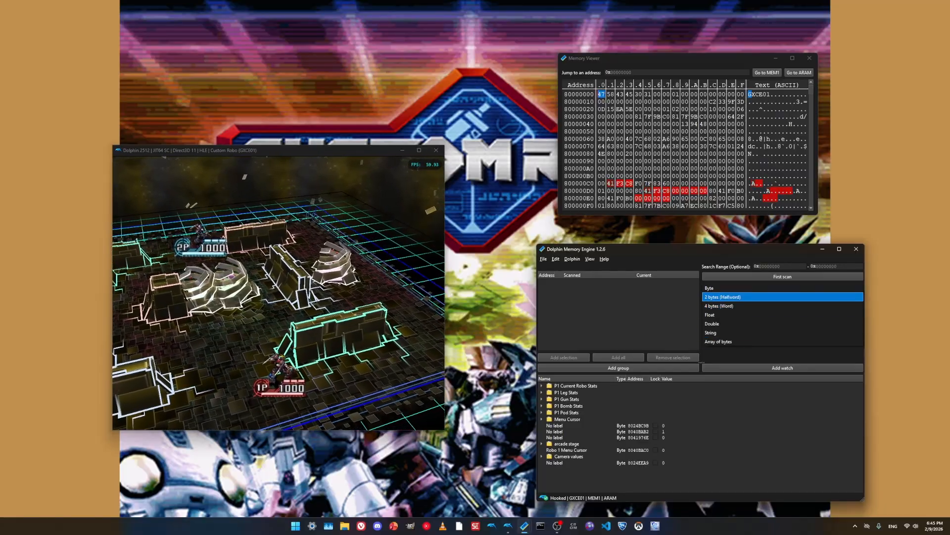
pyautogui.click(742, 297)
pyautogui.click(753, 310)
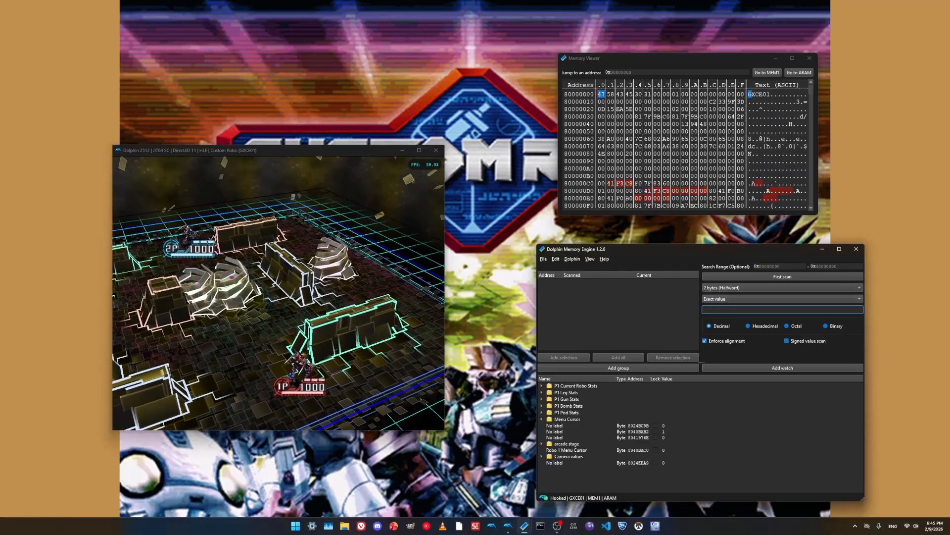
pyautogui.write('1000')
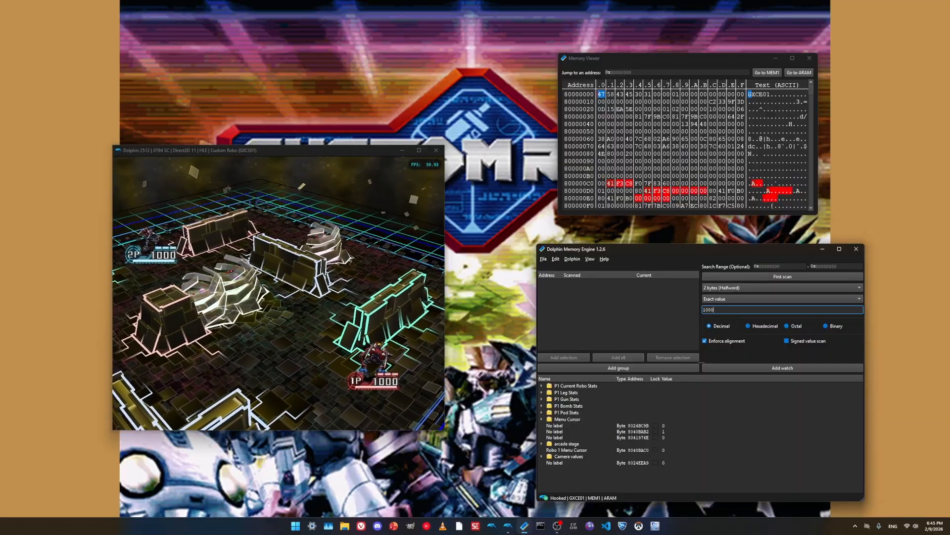
pyautogui.press('Return')
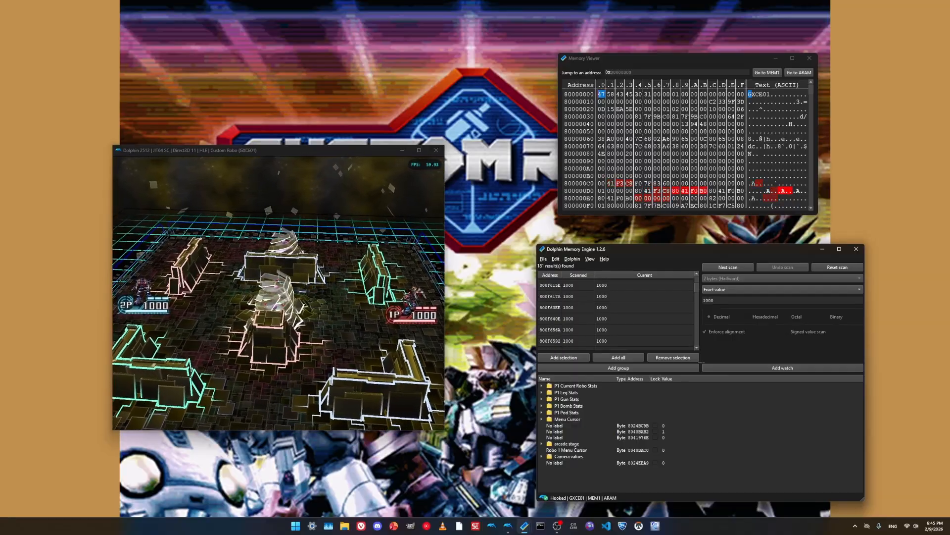
# - Let player 1 lose health in the game and try narrowing the scan results to Decreased values
pyautogui.hotkey('alt', 'Tab')
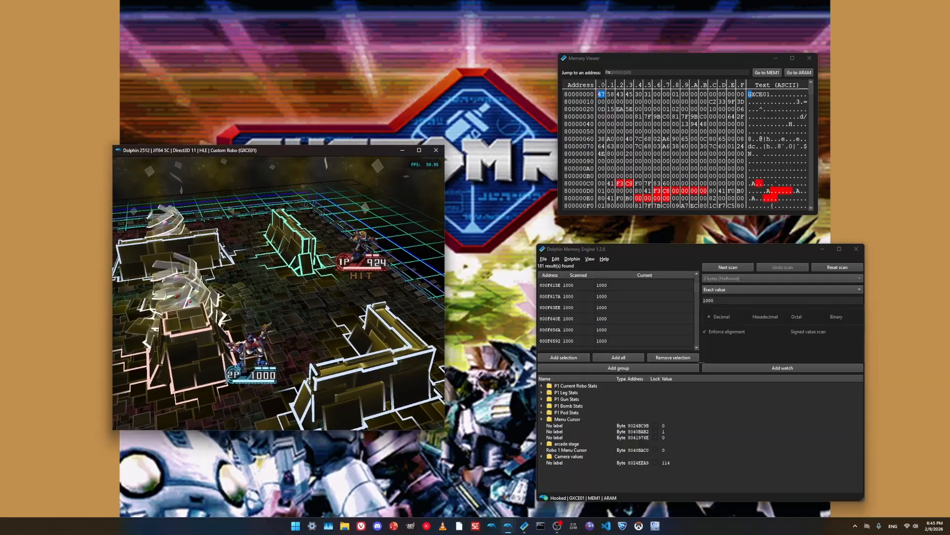
pyautogui.moveTo(697, 287); pyautogui.dragTo(696, 280)
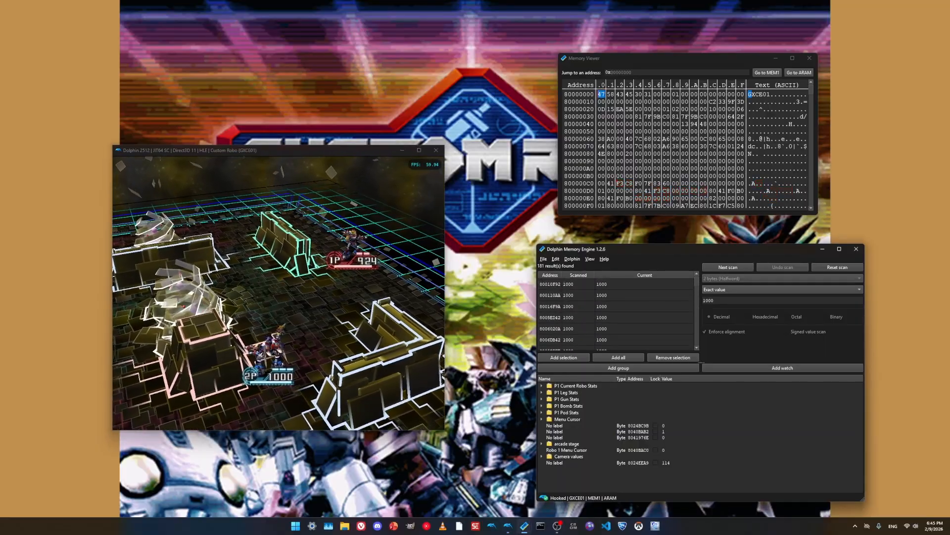
pyautogui.click(782, 290)
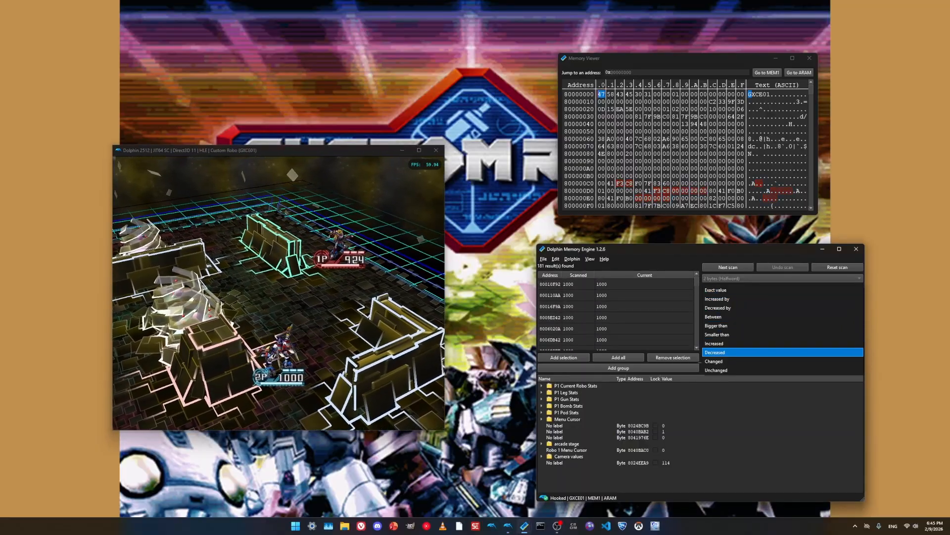
pyautogui.click(717, 352)
pyautogui.click(782, 289)
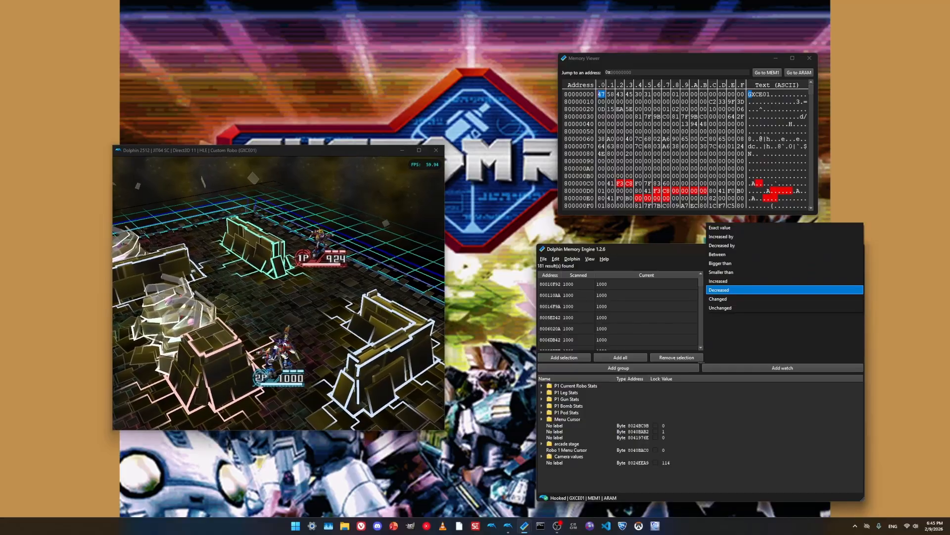
pyautogui.click(783, 289)
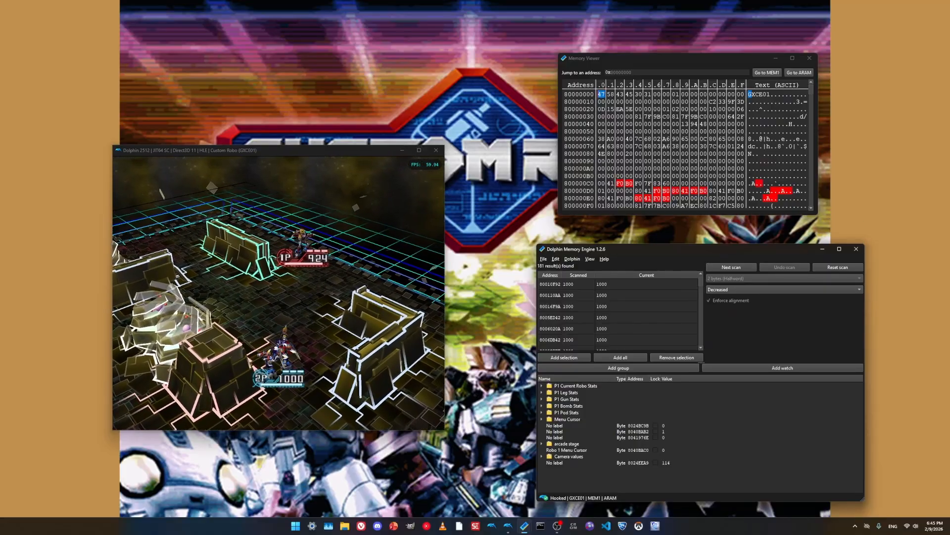
pyautogui.scroll(-12, 618, 312)
pyautogui.scroll(12, 619, 311)
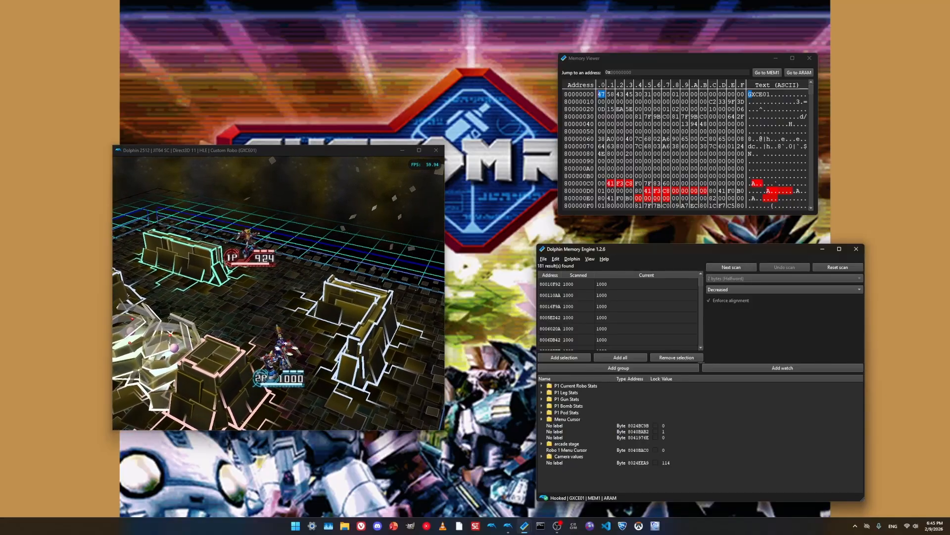
pyautogui.click(784, 290)
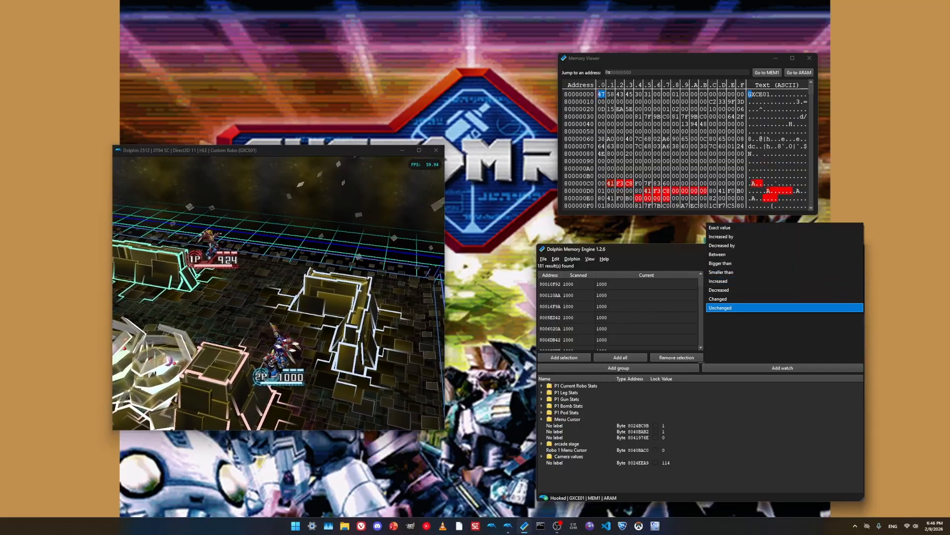
pyautogui.click(784, 290)
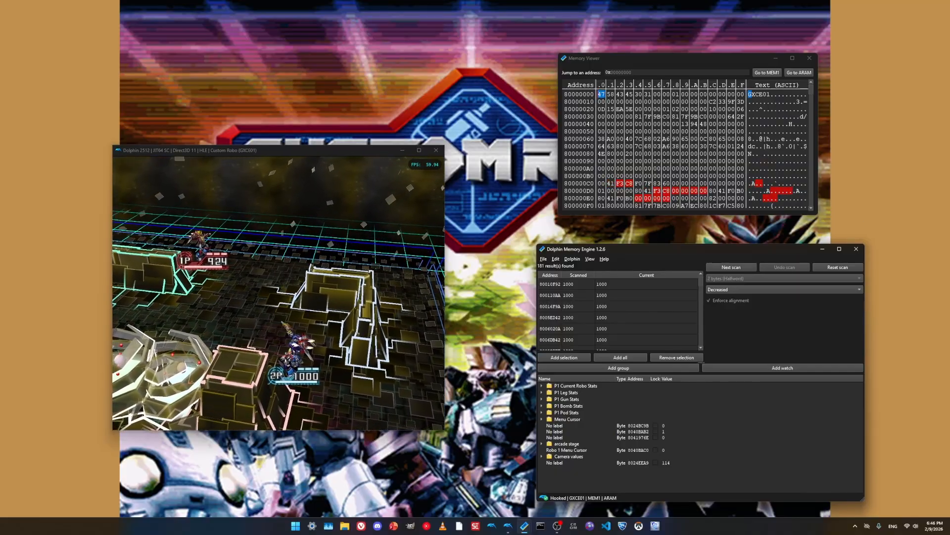
pyautogui.click(731, 267)
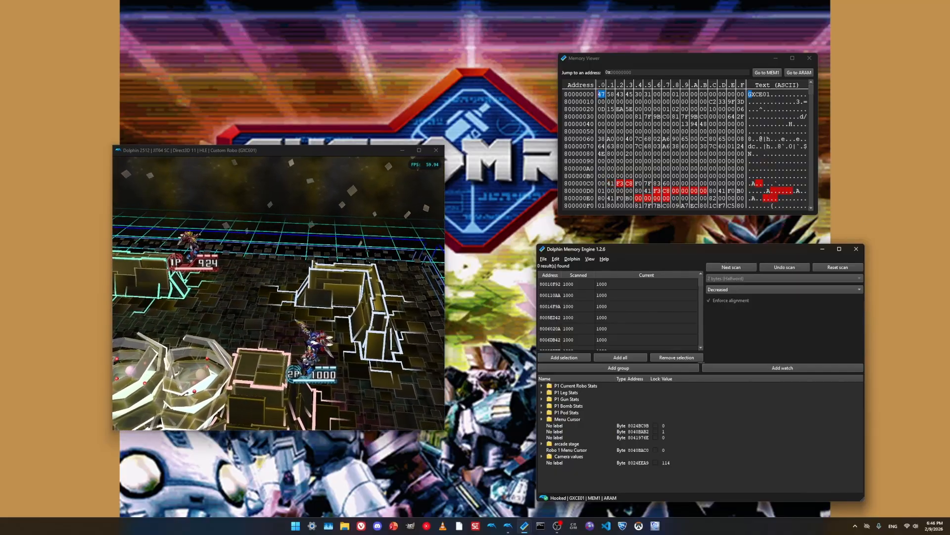
# - Reset the scan and run a new first scan for 4 bytes (Word) with an unknown initial value
pyautogui.click(837, 267)
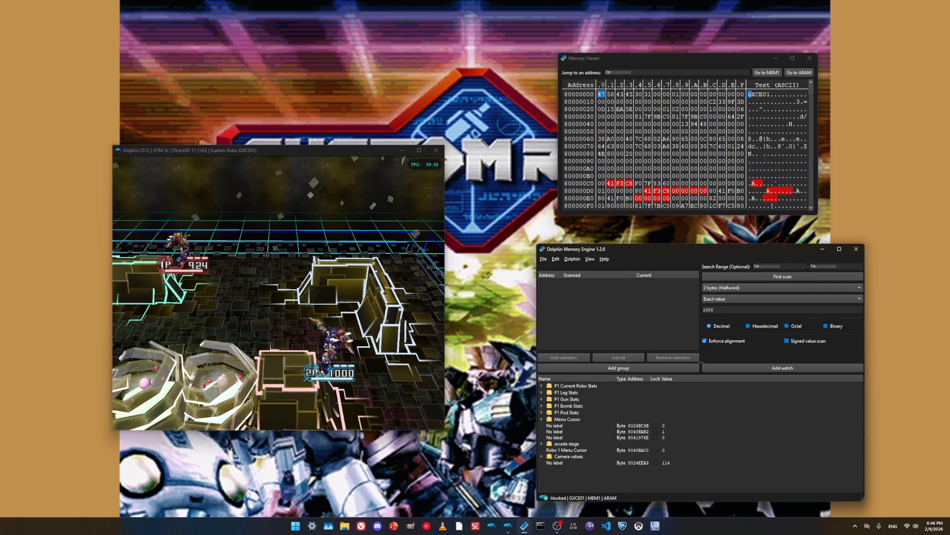
pyautogui.doubleClick(709, 309)
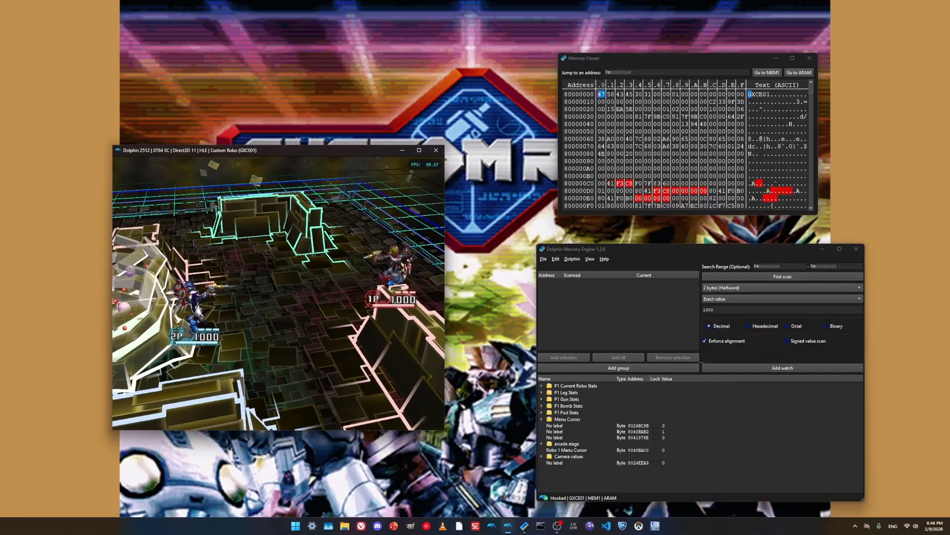
pyautogui.click(782, 287)
pyautogui.click(782, 297)
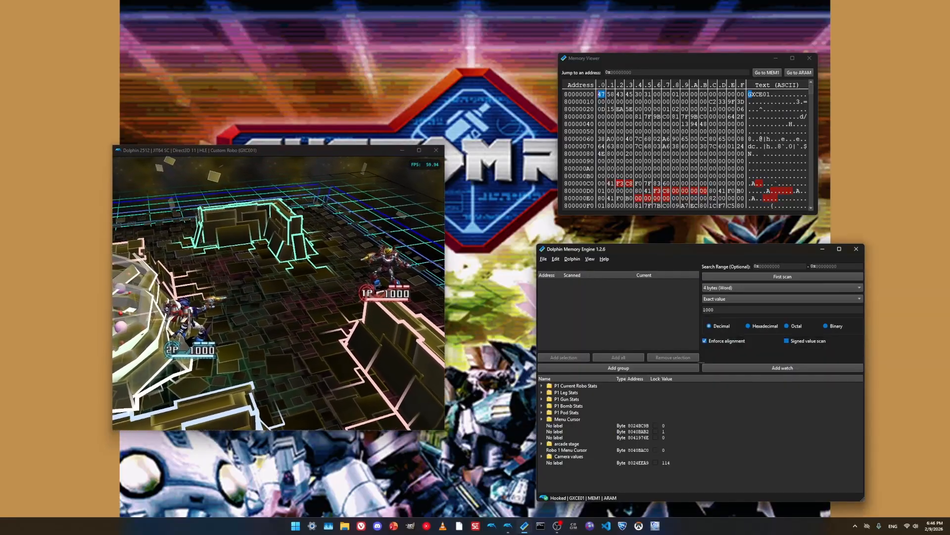
pyautogui.doubleClick(708, 309)
pyautogui.press('BackSpace')
pyautogui.click(782, 299)
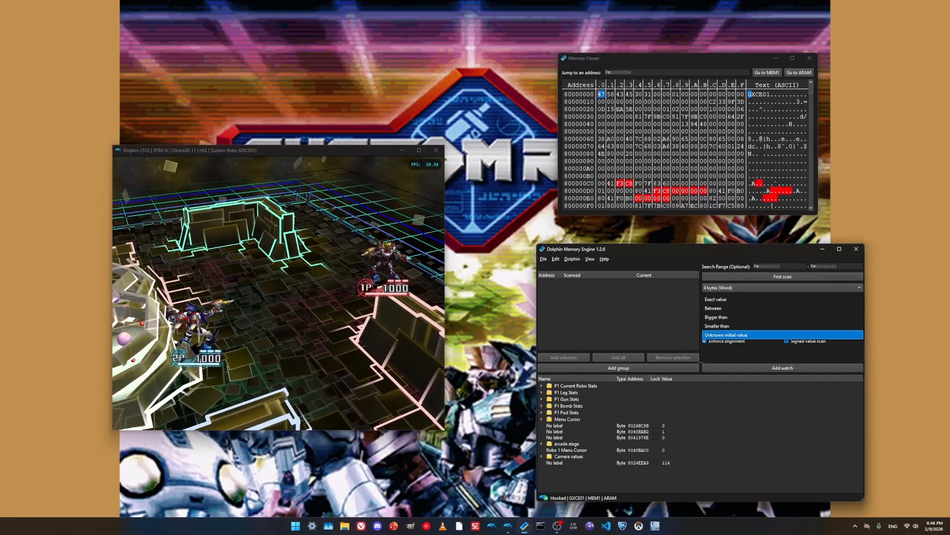
pyautogui.click(727, 335)
pyautogui.click(783, 276)
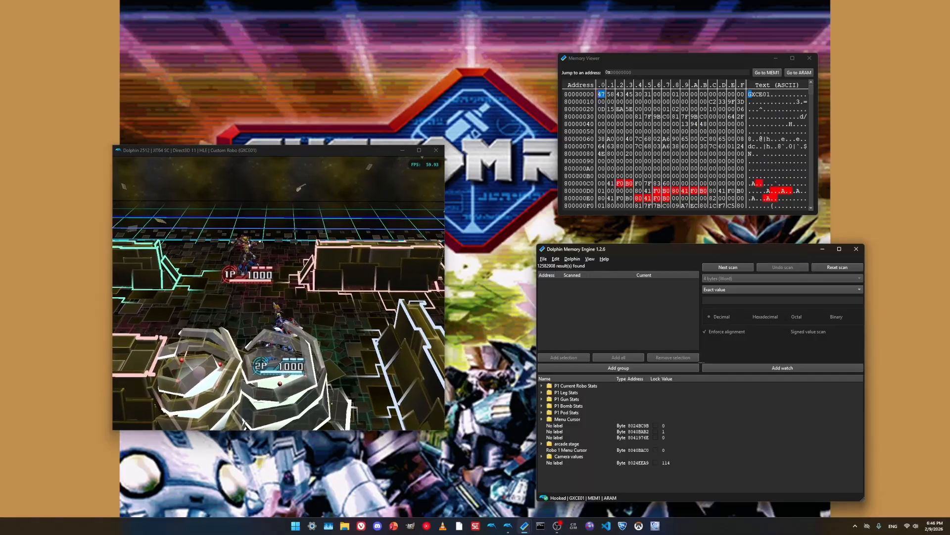
# - Narrow the results by repeatedly scanning for Unchanged values while player 1's health stays at 1000
pyautogui.click(782, 289)
pyautogui.press('Down')
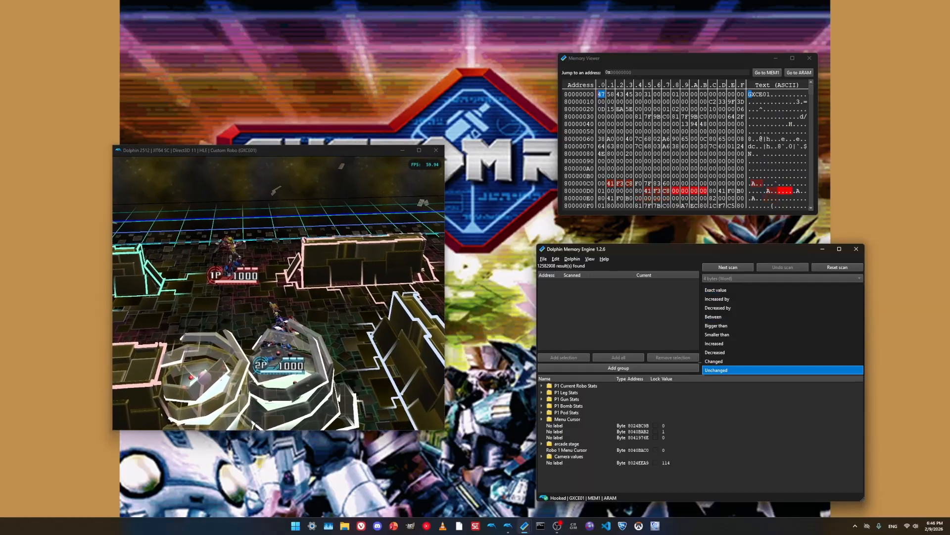
pyautogui.press('Return')
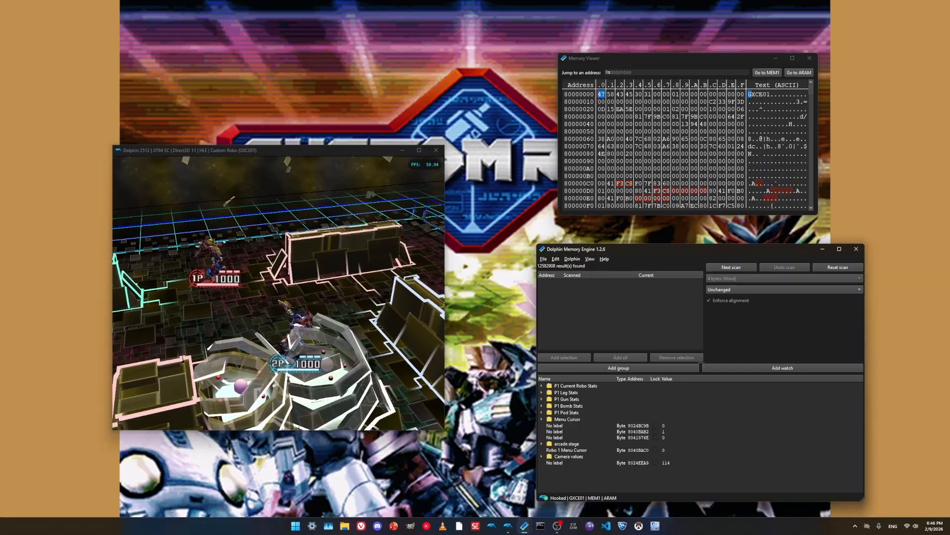
pyautogui.click(732, 267)
pyautogui.click(732, 267)
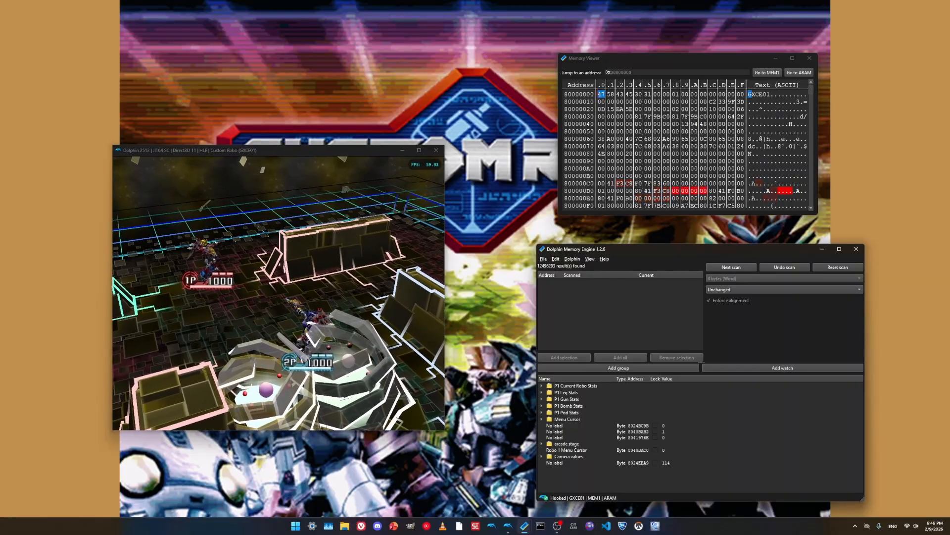
pyautogui.click(732, 267)
pyautogui.click(732, 267)
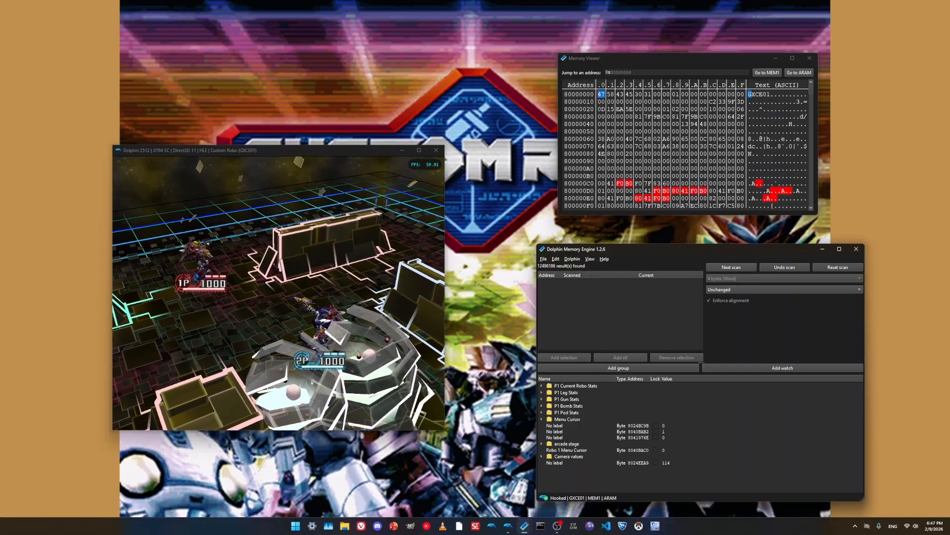
# - Set the scan filter to Decreased, let player 1 take a hit in the game, and narrow the results
pyautogui.click(785, 289)
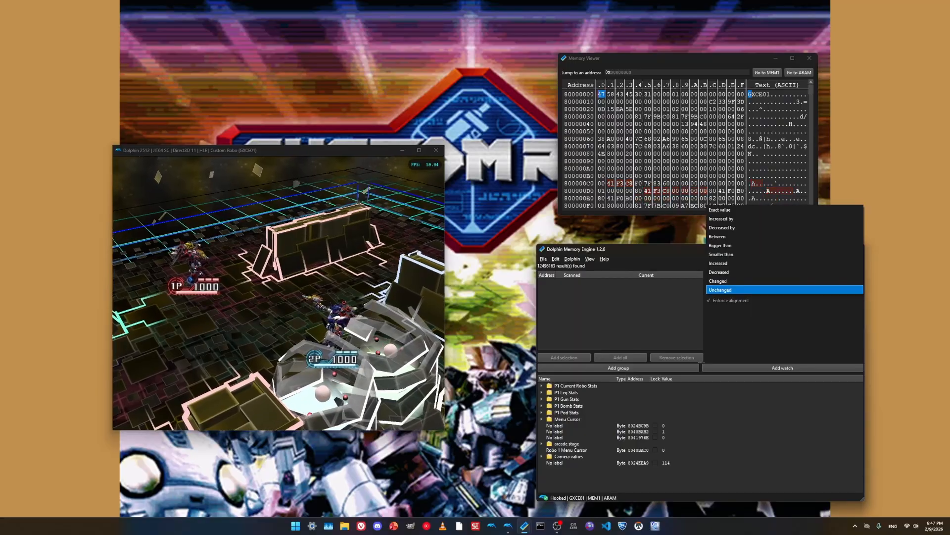
pyautogui.press('Up')
pyautogui.press('Up')
pyautogui.press('Return')
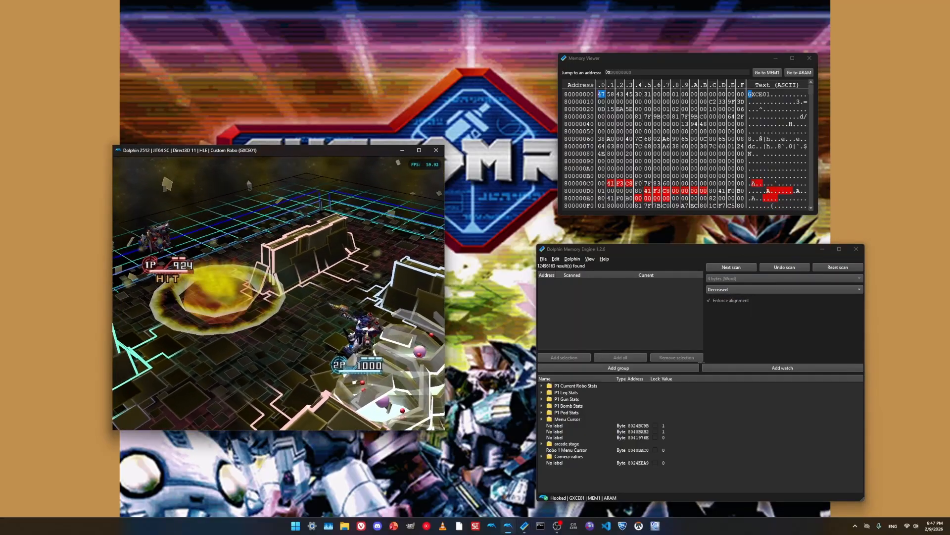
pyautogui.click(732, 267)
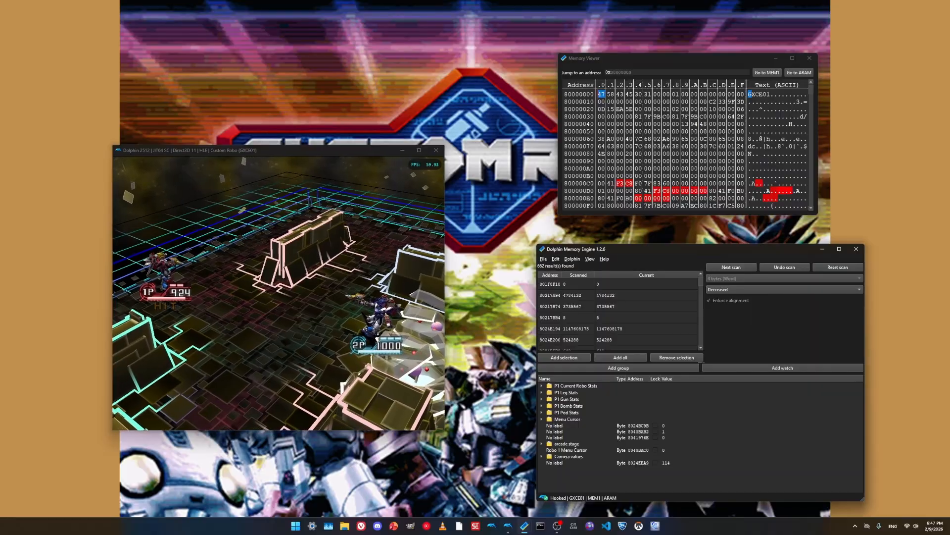
# - Let player 1 take another hit in the game, then narrow the results to Decreased and Unchanged values
pyautogui.hotkey('alt', 'Tab')
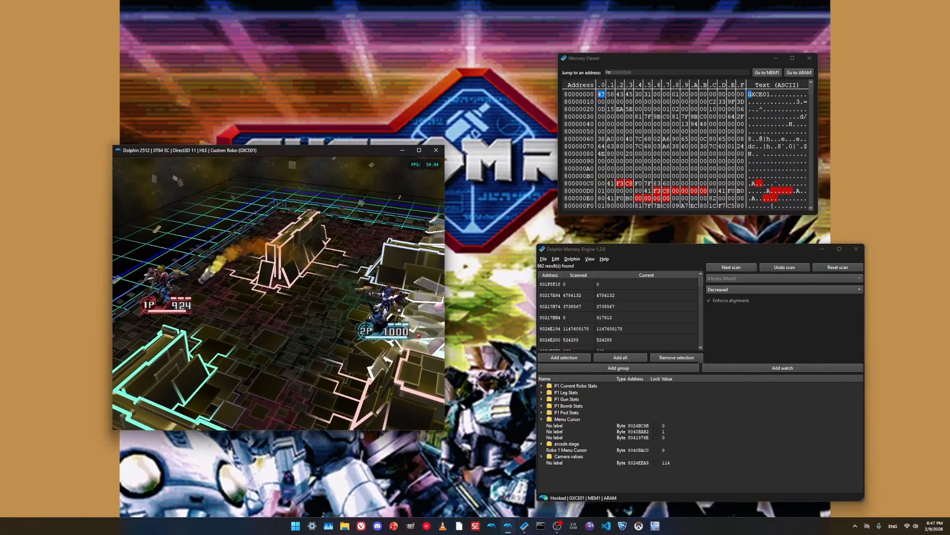
pyautogui.click(731, 267)
pyautogui.scroll(-2, 732, 290)
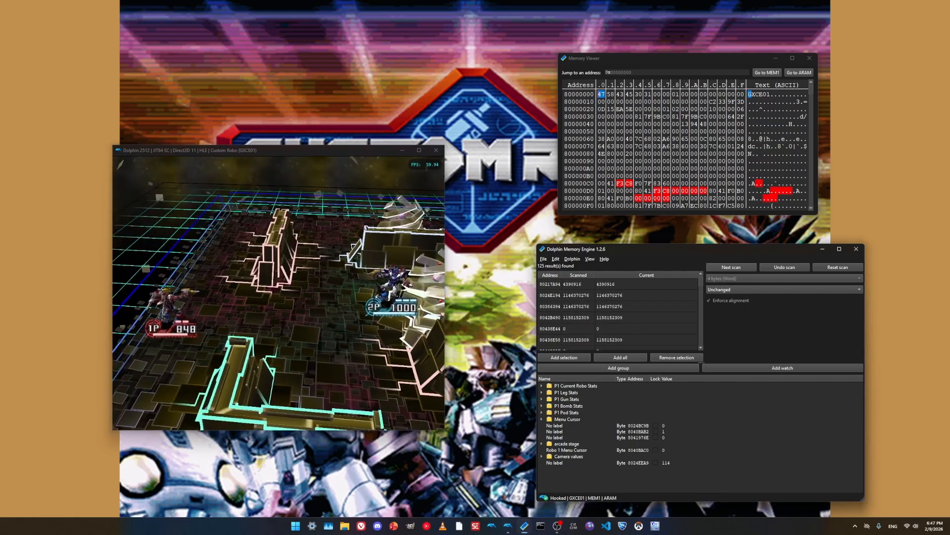
# - Set the scan filter back to Decreased and rescan after each further hit player 1 takes
pyautogui.click(732, 290)
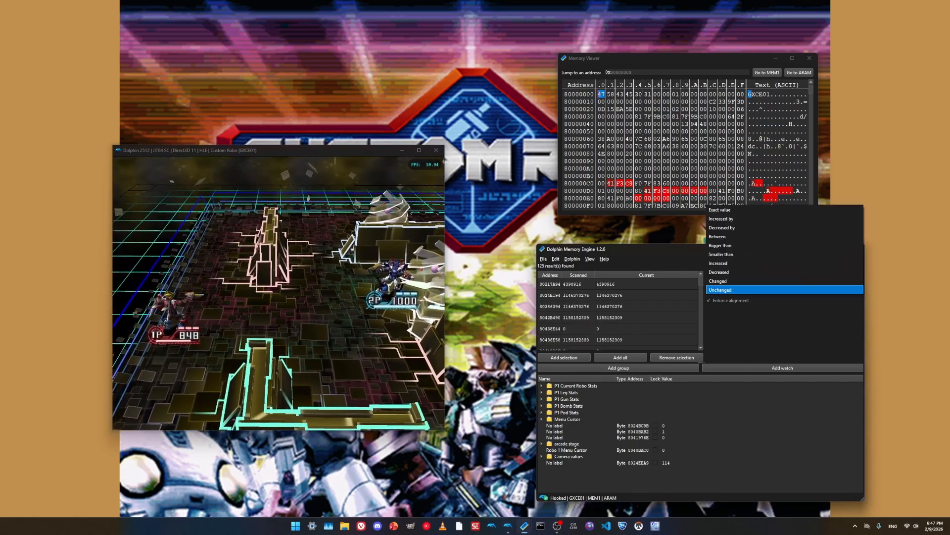
pyautogui.click(732, 272)
pyautogui.click(346, 287)
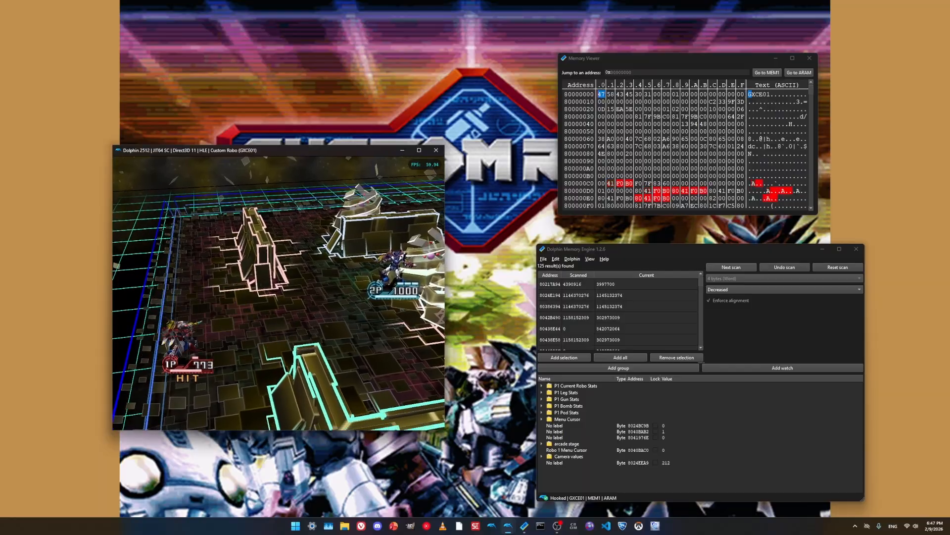
pyautogui.click(731, 268)
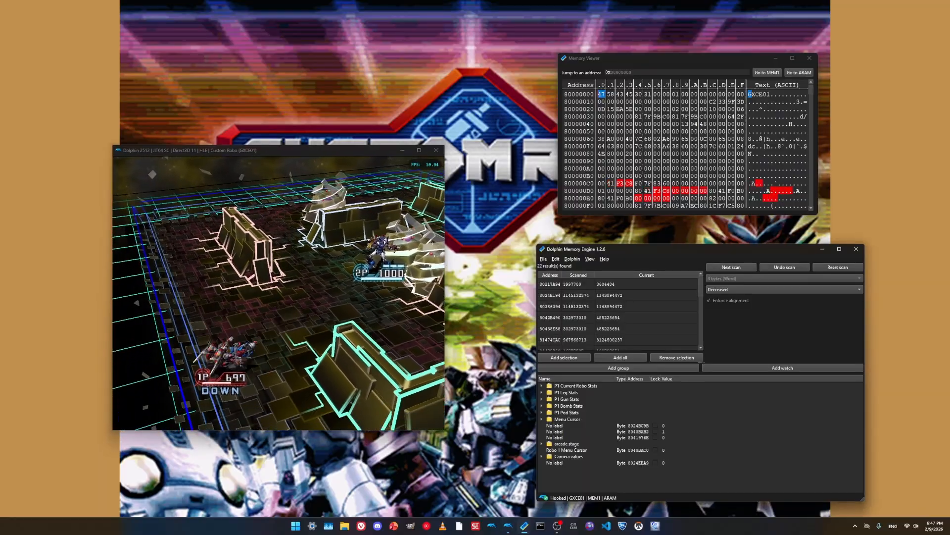
pyautogui.click(731, 267)
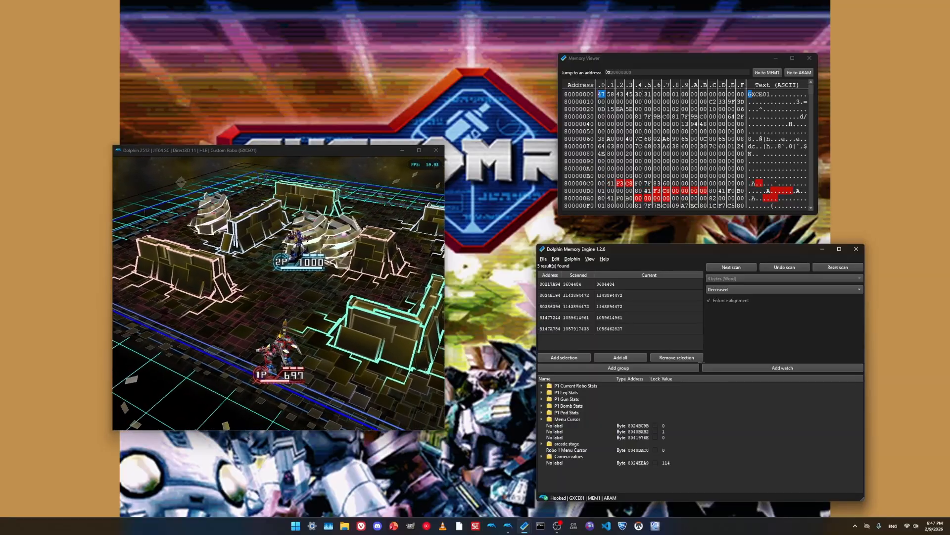
pyautogui.doubleClick(552, 284)
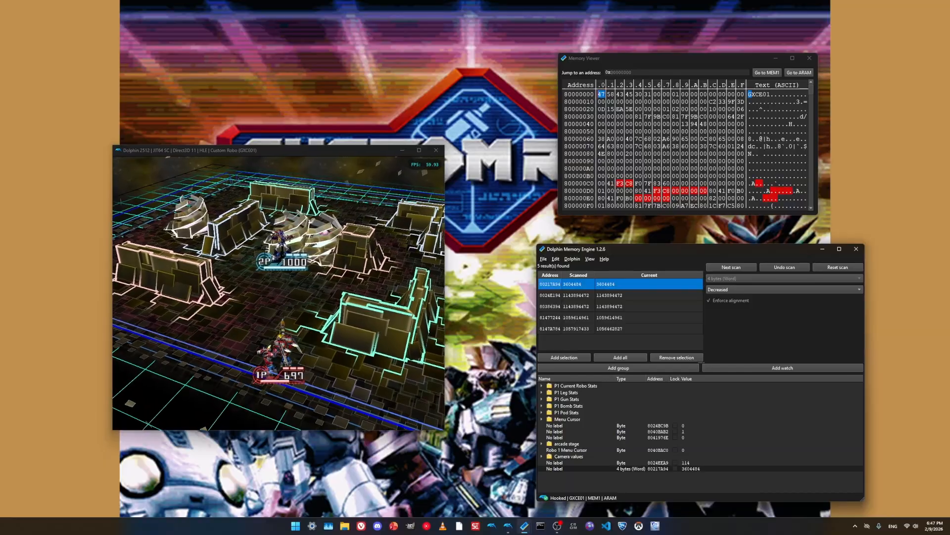
pyautogui.rightClick(552, 284)
pyautogui.click(552, 317)
pyautogui.click(556, 469)
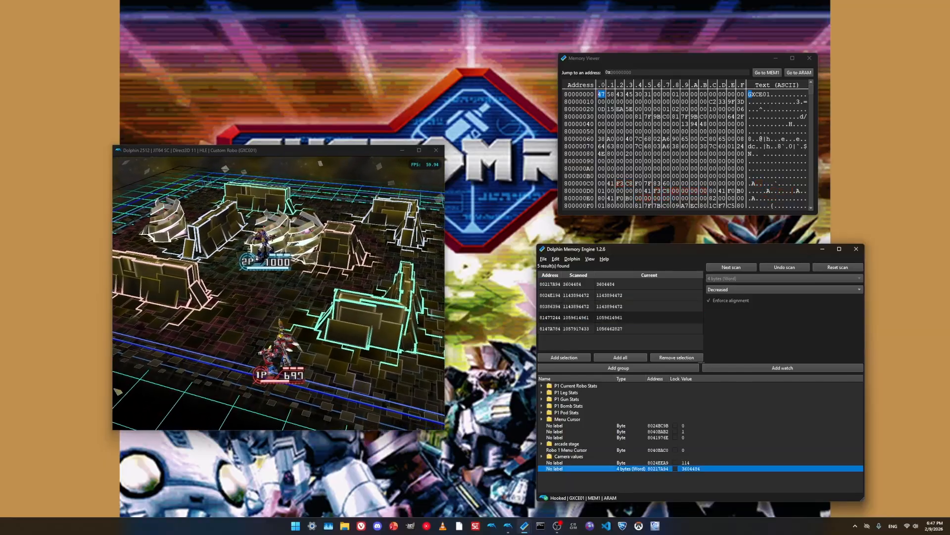
pyautogui.press('Delete')
pyautogui.press('Return')
# - Copy the first result's address, 80217A94, jump to it in the Memory Viewer, and highlight its four bytes
pyautogui.click(552, 318)
pyautogui.click(552, 284)
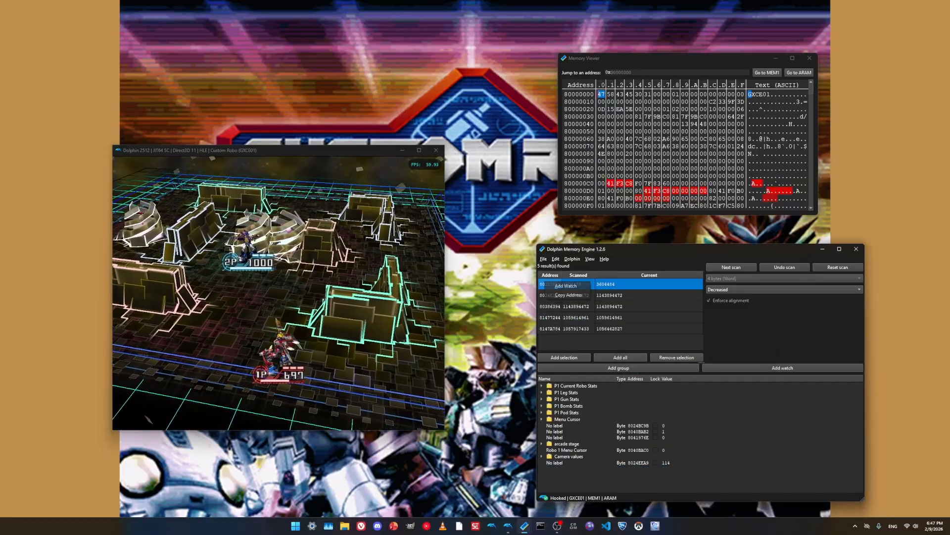
pyautogui.click(644, 73)
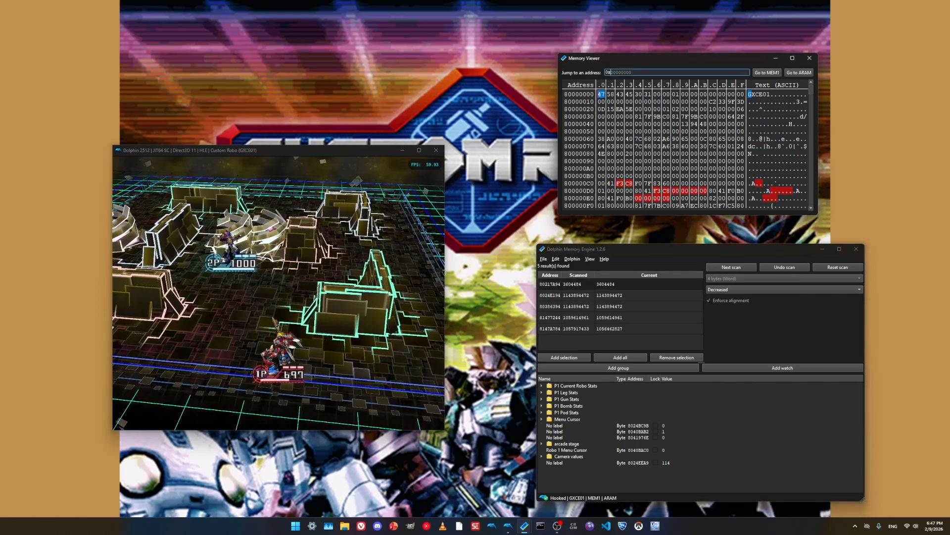
pyautogui.hotkey('ctrl', 'v')
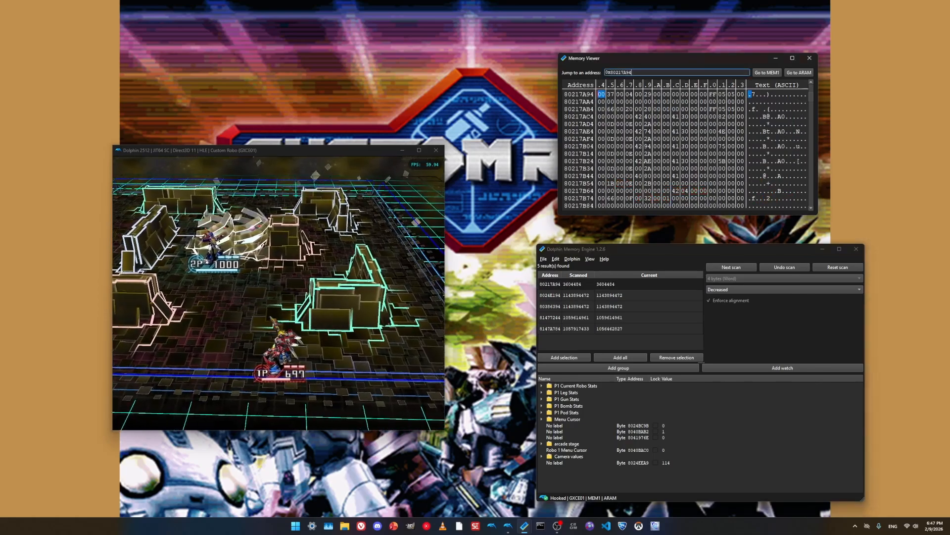
pyautogui.moveTo(601, 95); pyautogui.dragTo(630, 94)
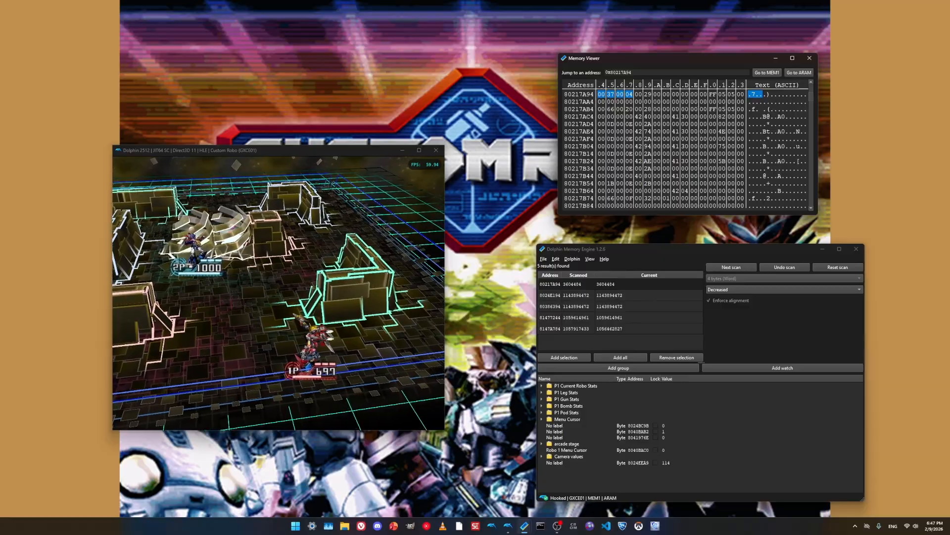
# - Copy the second result's address, 8024E194, jump to it in the Memory Viewer, and highlight its four bytes
pyautogui.rightClick(550, 294)
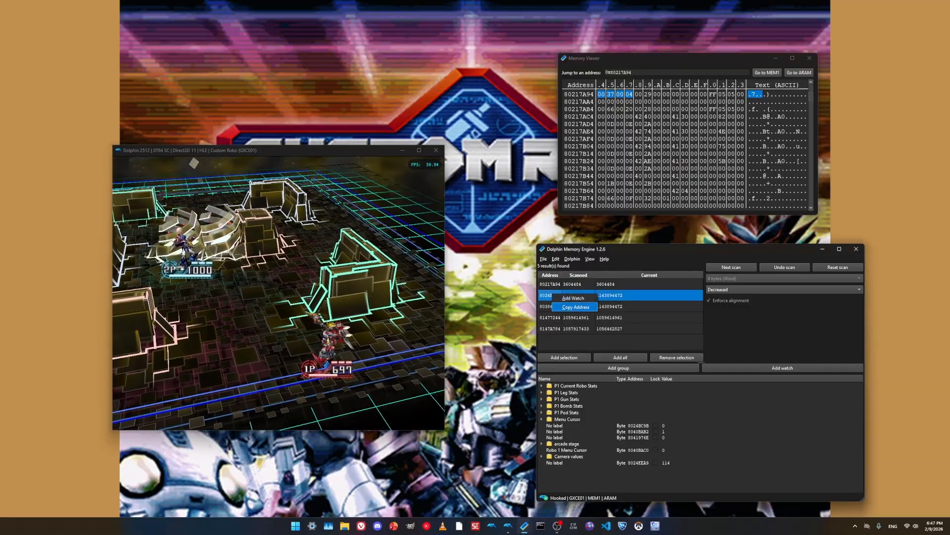
pyautogui.click(574, 307)
pyautogui.moveTo(611, 72); pyautogui.dragTo(634, 72)
pyautogui.hotkey('ctrl', 'v')
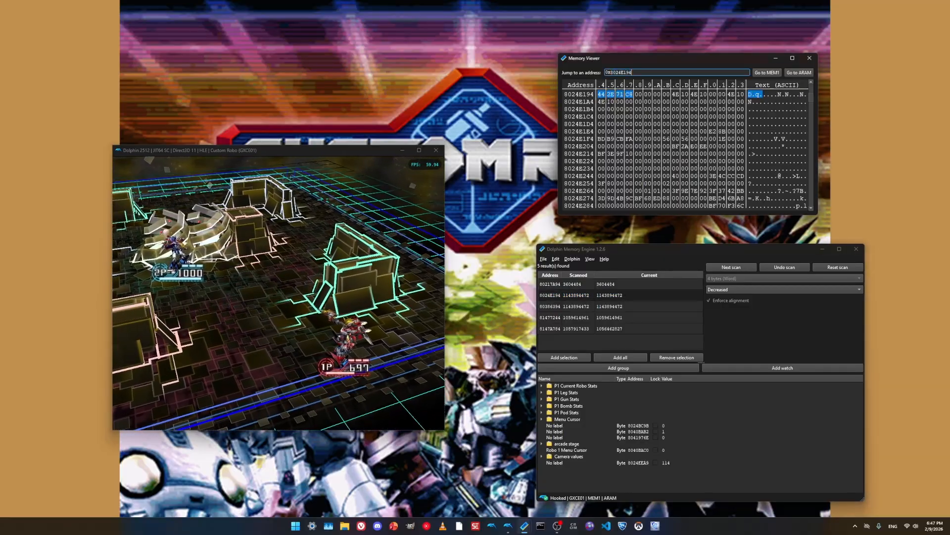
pyautogui.click(601, 94)
pyautogui.click(629, 94)
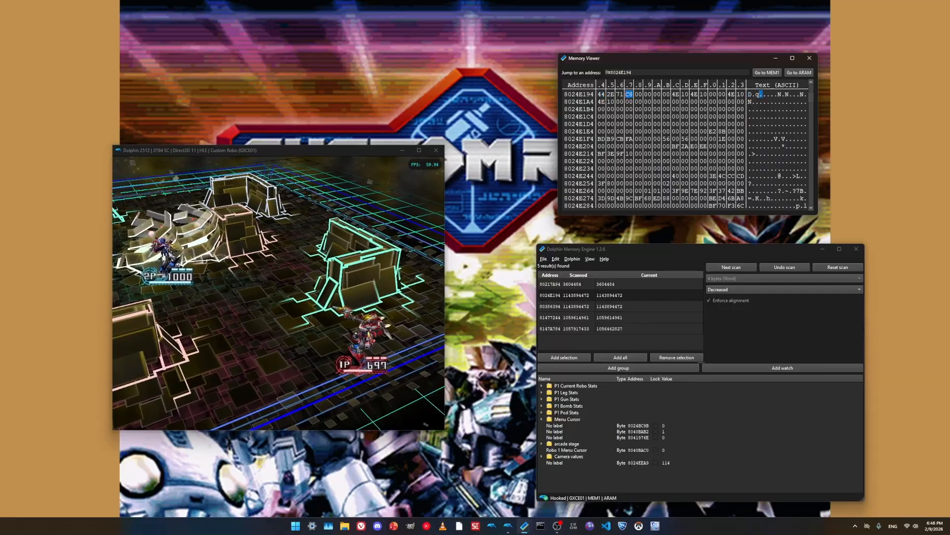
pyautogui.moveTo(629, 95); pyautogui.dragTo(602, 94)
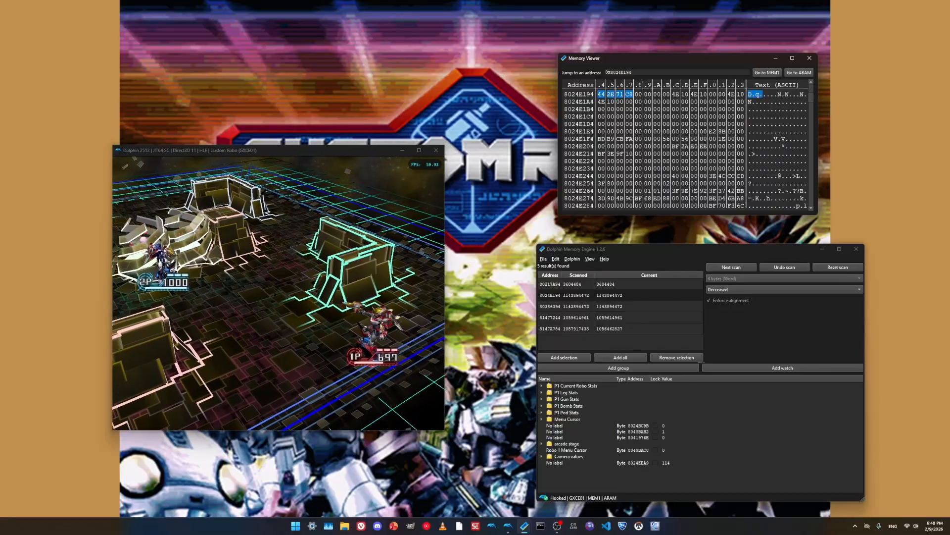
# - Switch to the IEEE-754 Floating Point Converter in the browser, convert hexadecimal 44 2E 71 C8 to decimal, and compare it with the Memory Viewer bytes
pyautogui.click(633, 72)
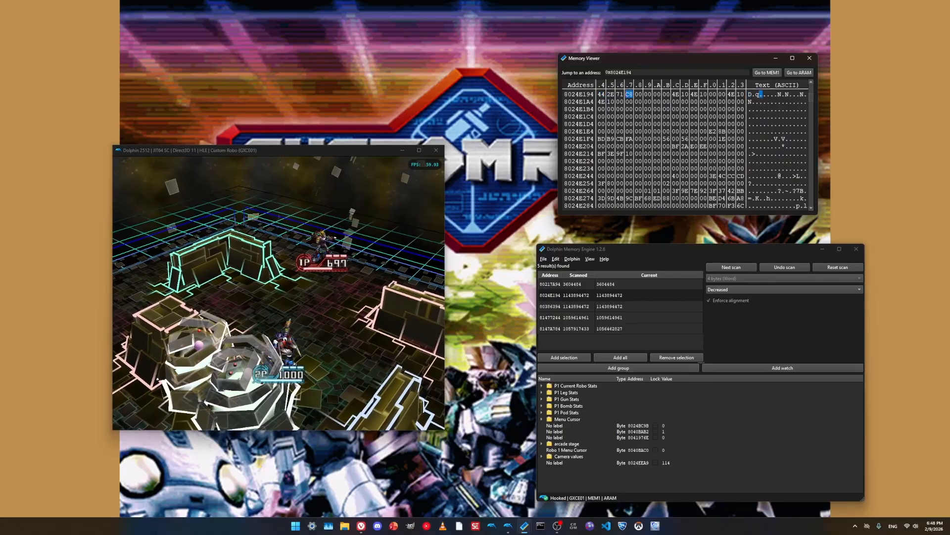
pyautogui.hotkey('alt', 'Tab')
pyautogui.hotkey('alt', 'Tab')
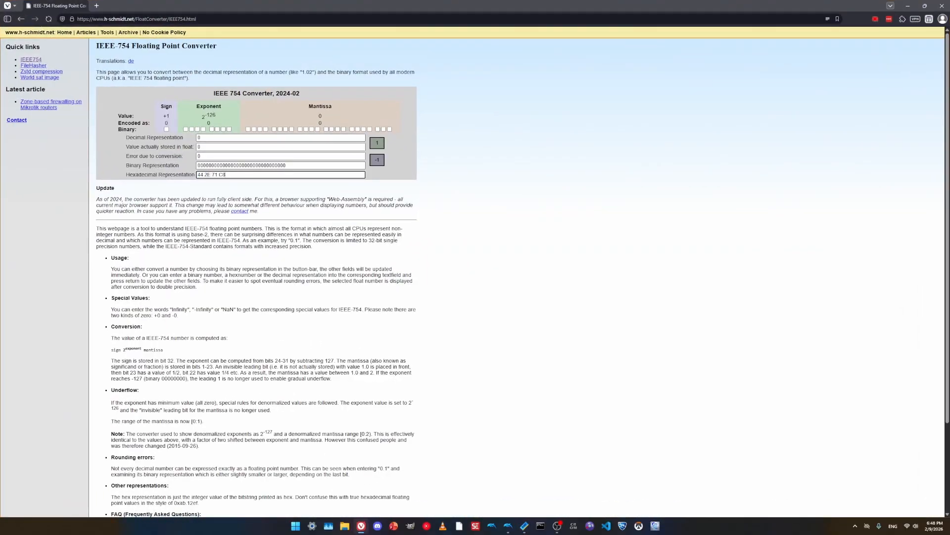
pyautogui.press('Return')
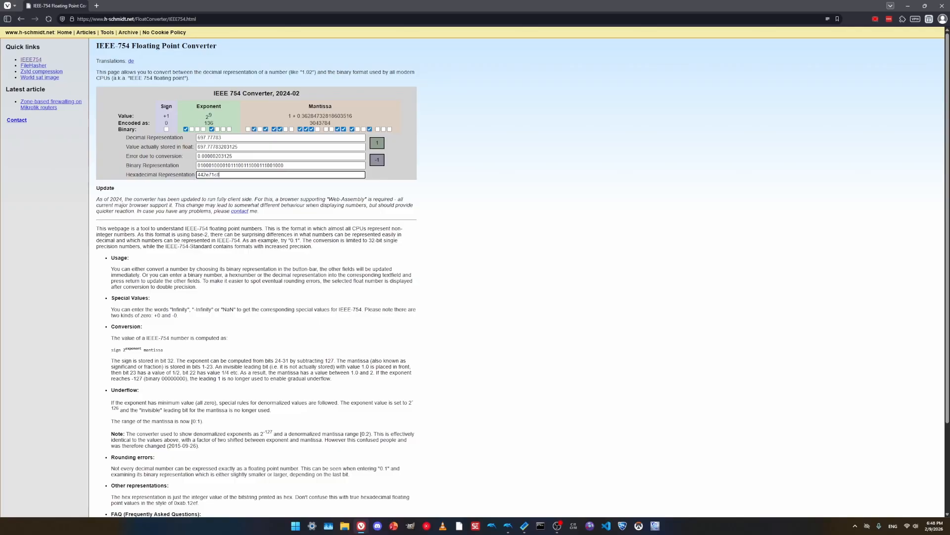
pyautogui.moveTo(197, 137); pyautogui.dragTo(223, 137)
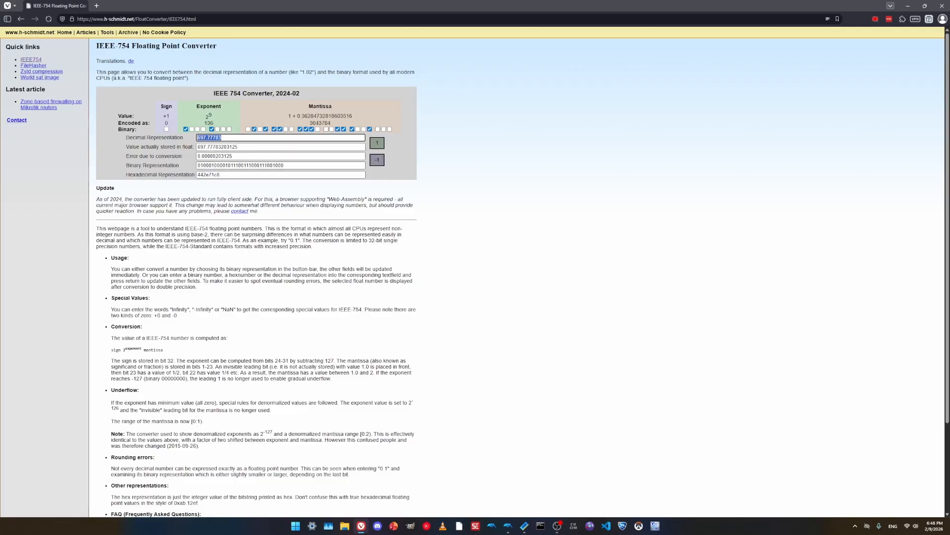
pyautogui.hotkey('alt', 'Tab')
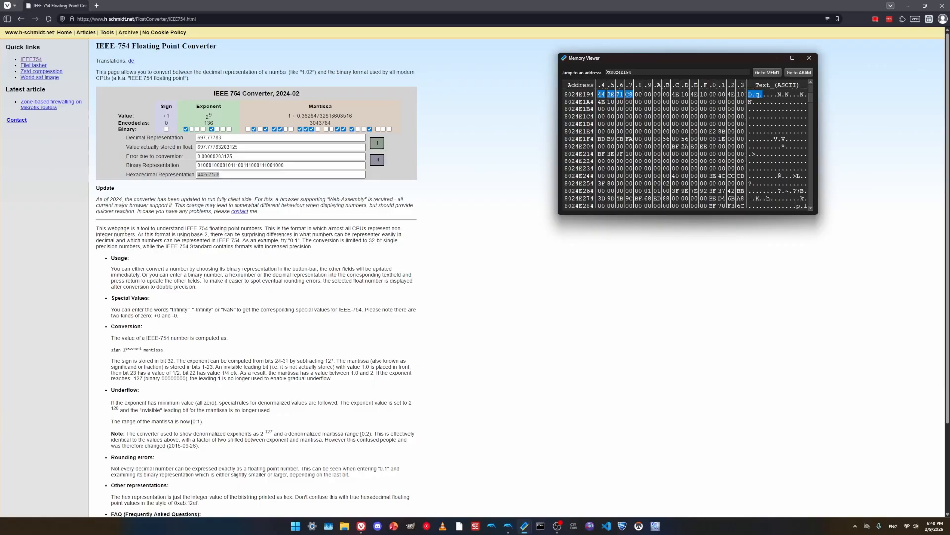
pyautogui.hotkey('alt', 'Tab')
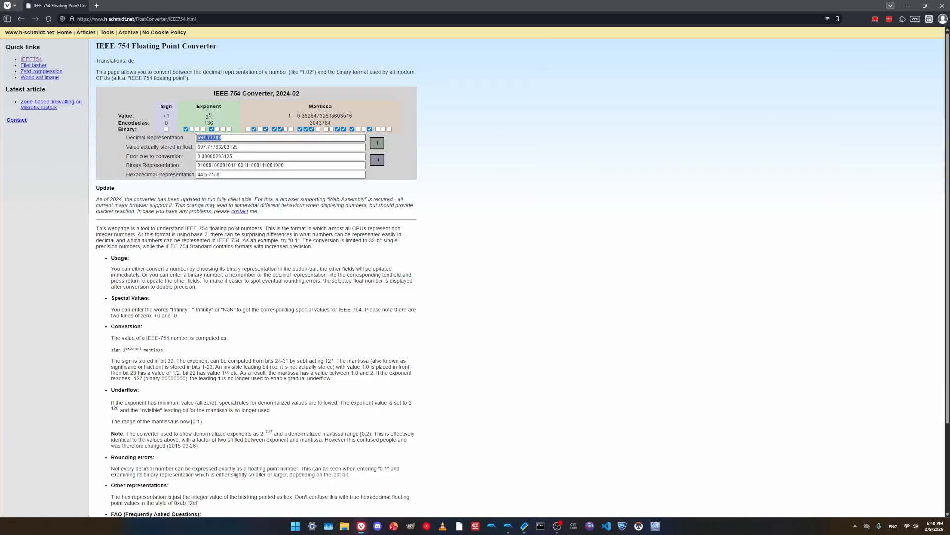
# - Minimize the browser and add the scan result at address 8024E194 to the watch list in Dolphin Memory Engine
pyautogui.click(908, 6)
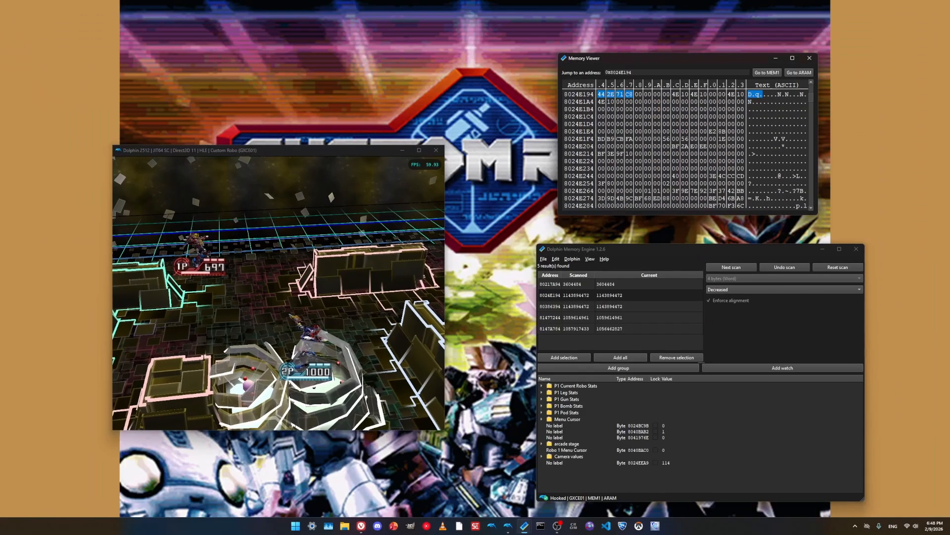
pyautogui.click(293, 426)
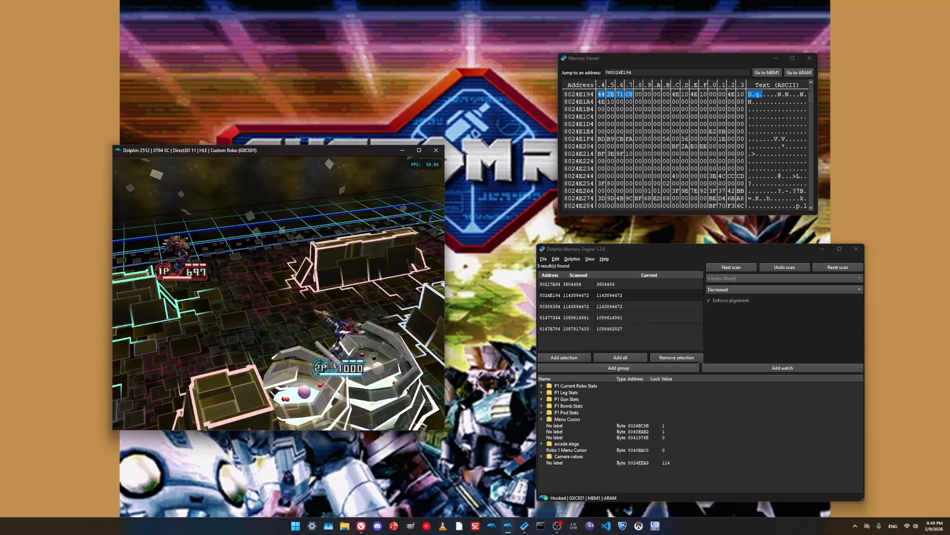
pyautogui.click(609, 295)
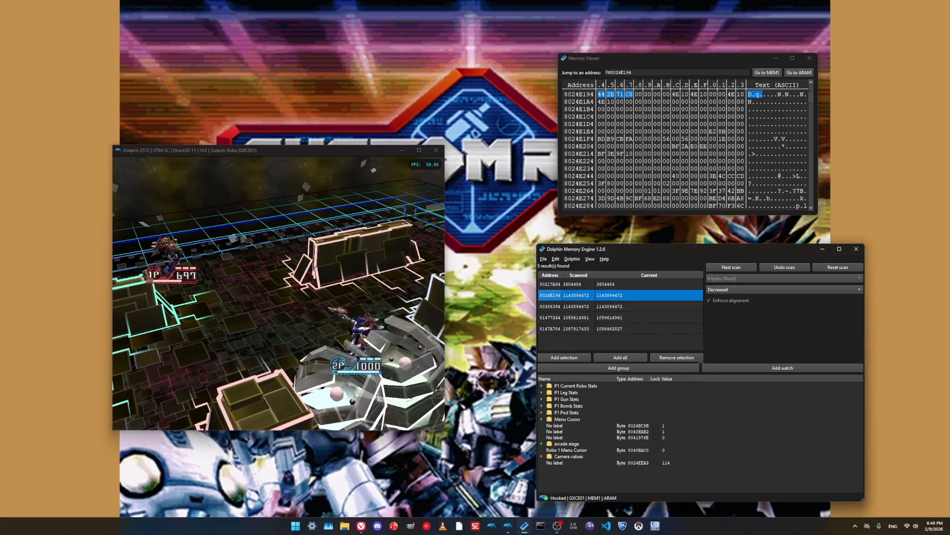
pyautogui.doubleClick(609, 295)
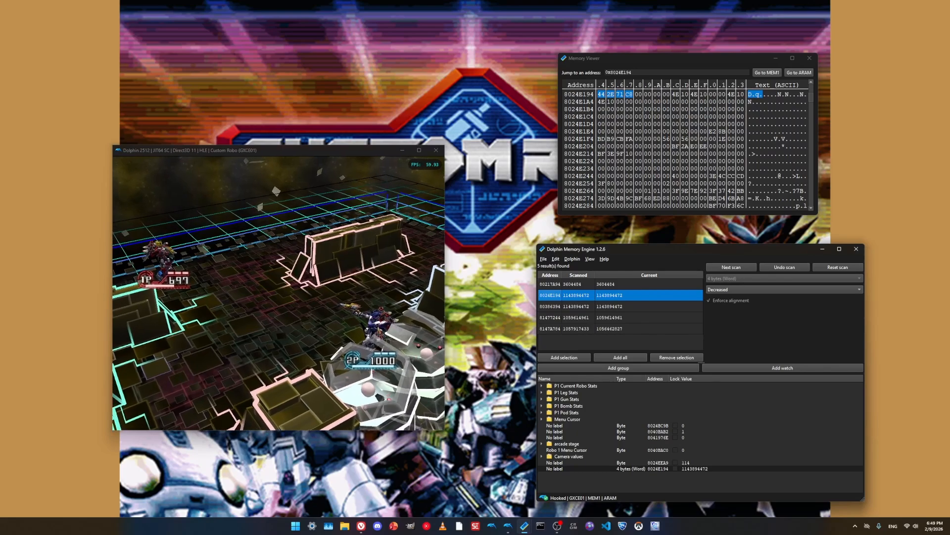
# - Change the type of the 8024E194 watch to Float, then return to the game to let player 1 lose more health
pyautogui.doubleClick(631, 468)
pyautogui.click(707, 365)
pyautogui.click(706, 374)
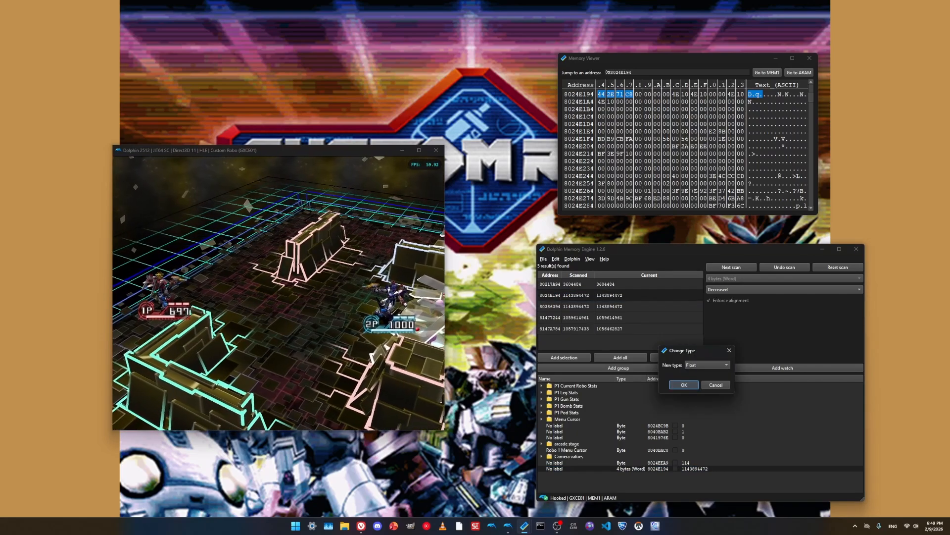
pyautogui.press('Return')
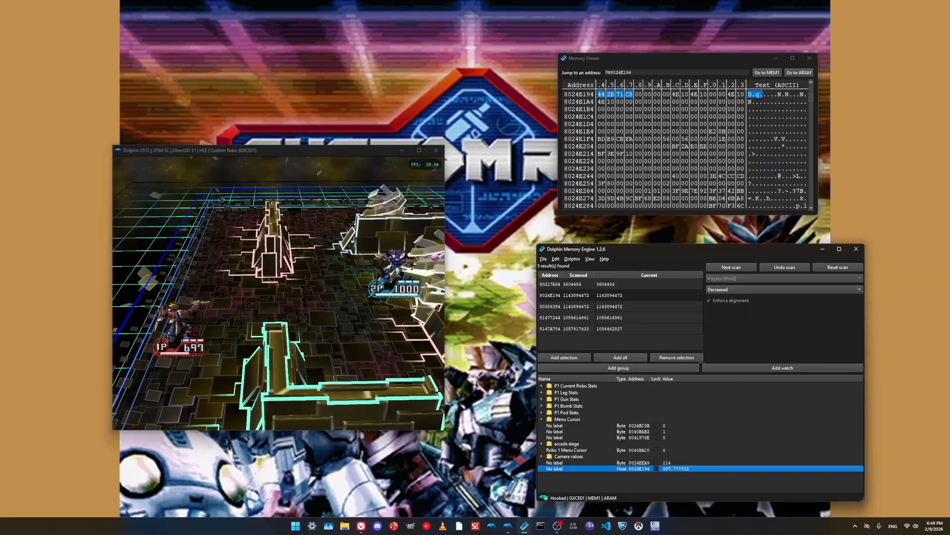
pyautogui.hotkey('alt', 'Tab')
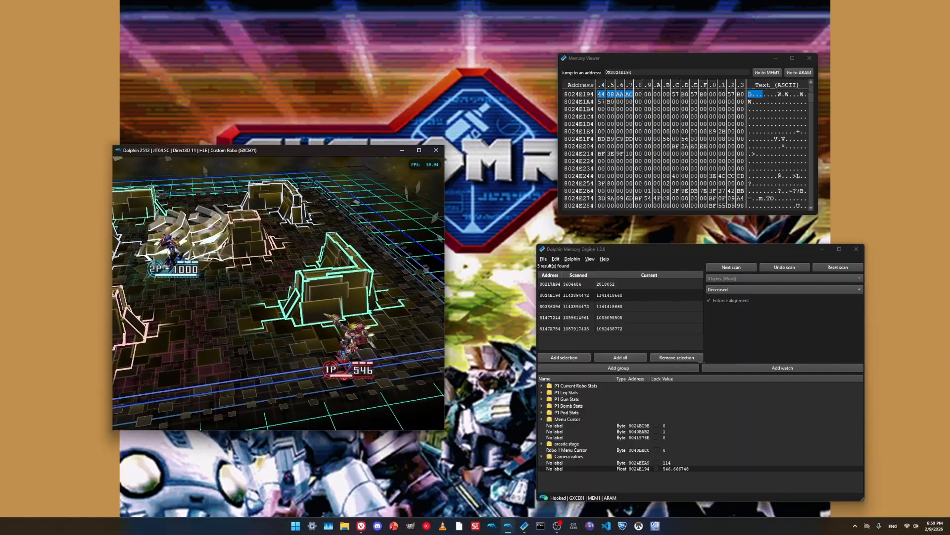
# - Label the 8024E194 watch entry "red robos hp" and return to the game
pyautogui.doubleClick(555, 469)
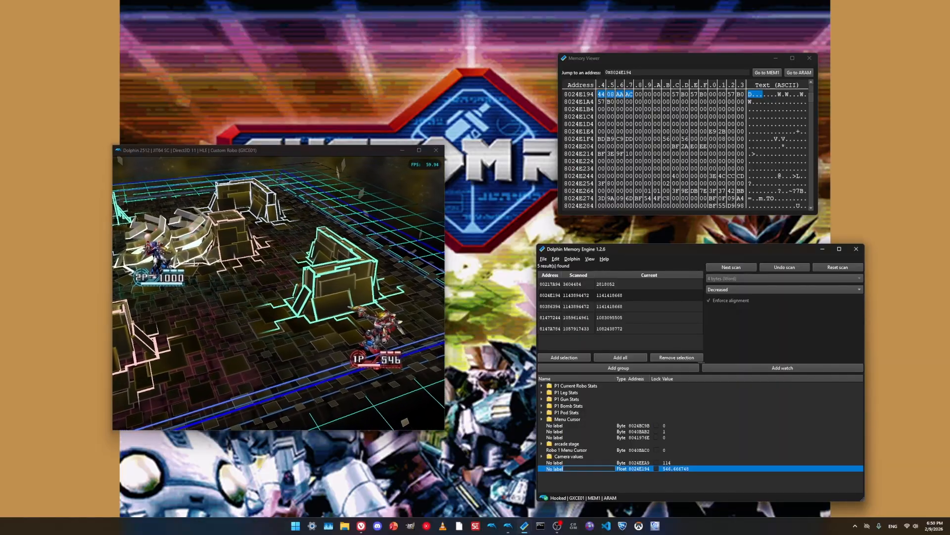
pyautogui.write('red robos')
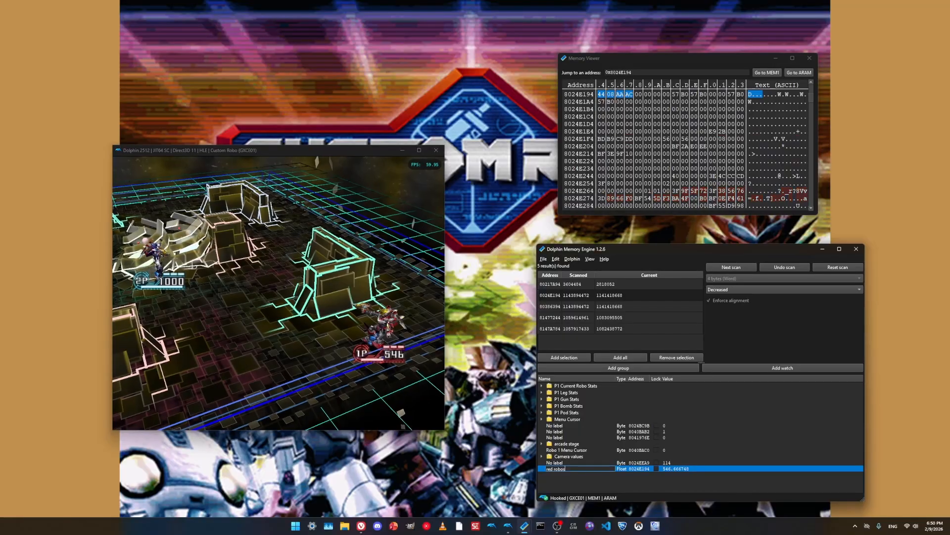
pyautogui.write(' hp')
pyautogui.hotkey('alt', 'Tab')
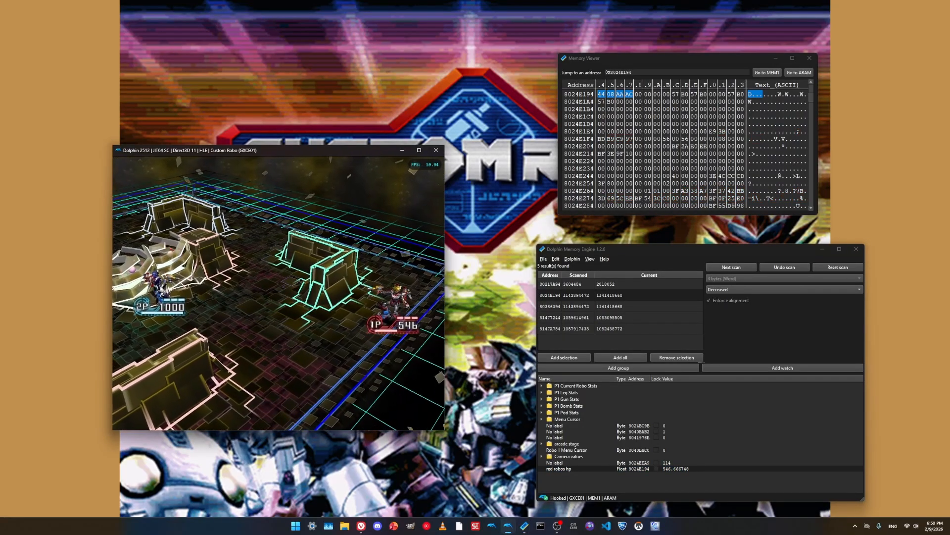
# - Reload the saved battle state in the game and reset the scan in Dolphin Memory Engine
pyautogui.press('F1')
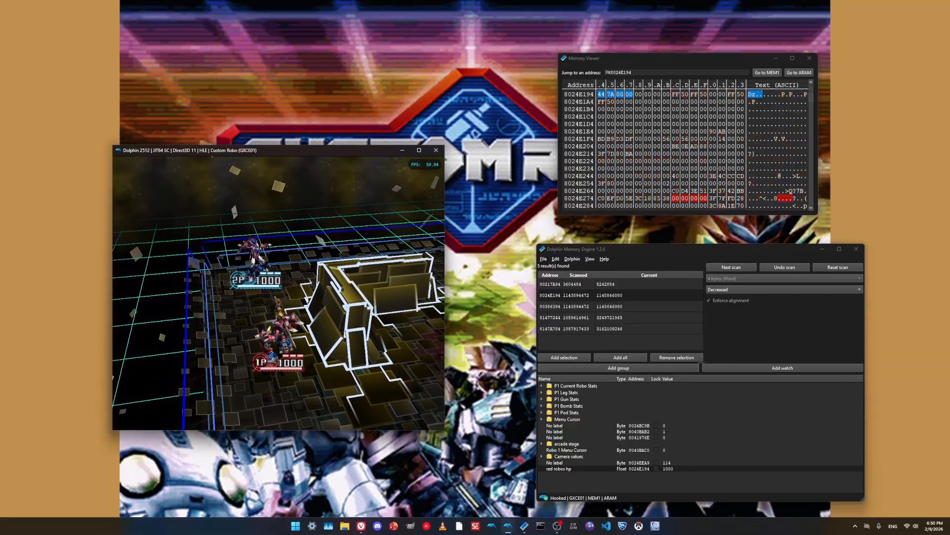
pyautogui.click(837, 268)
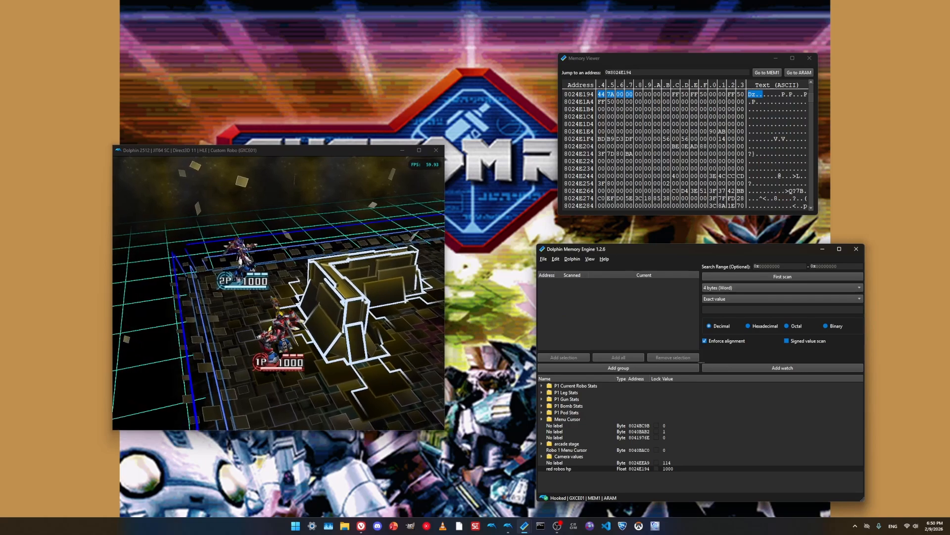
pyautogui.click(316, 297)
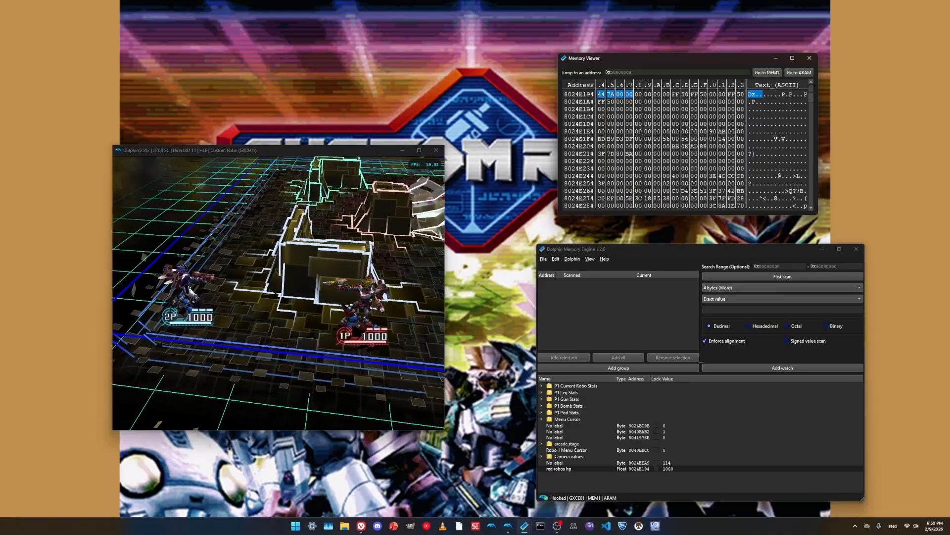
pyautogui.hotkey('alt', 'Tab')
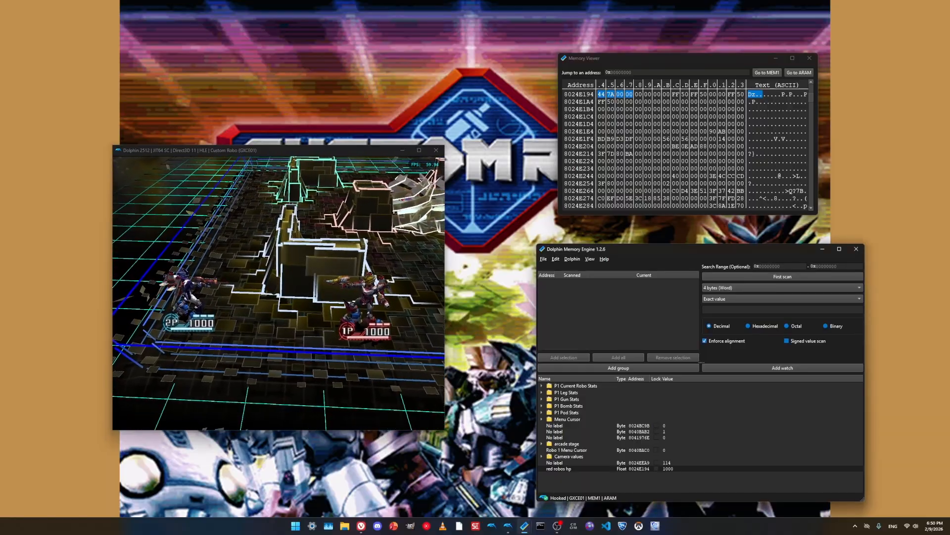
# - Run a first scan with type 2 bytes (Halfword) for the exact decimal value 1000 and return to the game
pyautogui.click(782, 288)
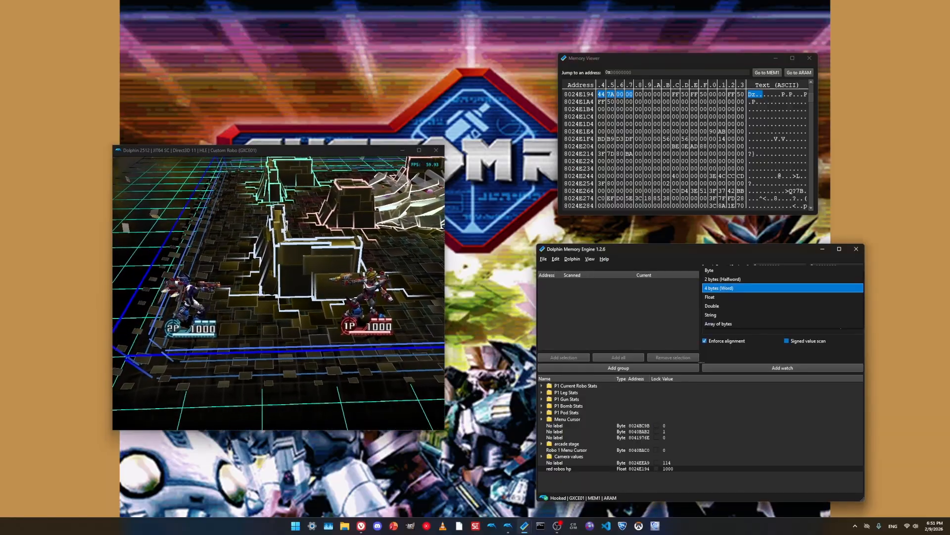
pyautogui.click(782, 278)
pyautogui.click(782, 310)
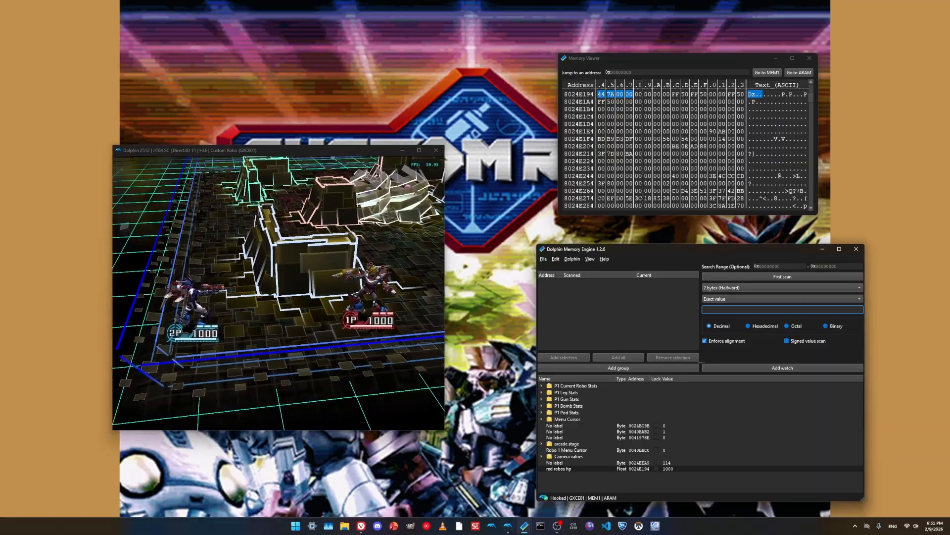
pyautogui.write('1000')
pyautogui.press('Return')
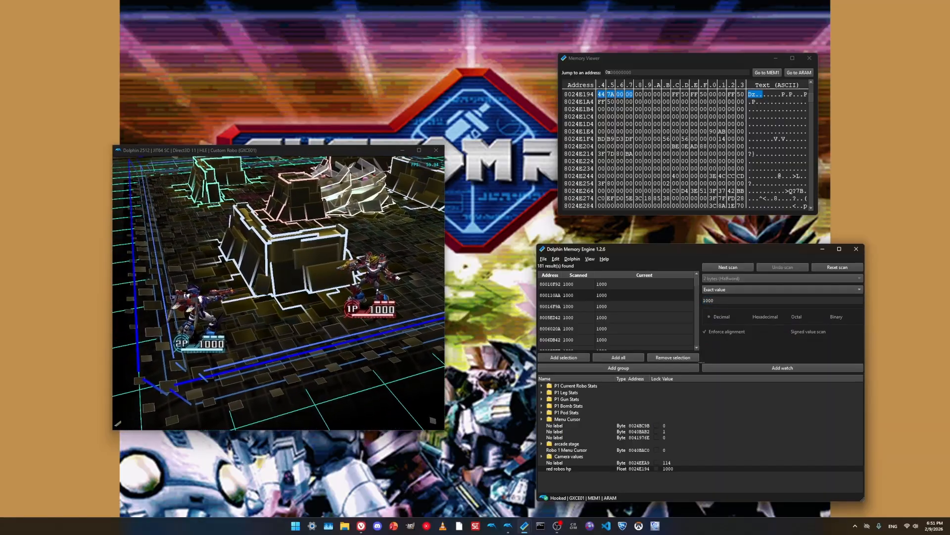
pyautogui.hotkey('alt', 'Tab')
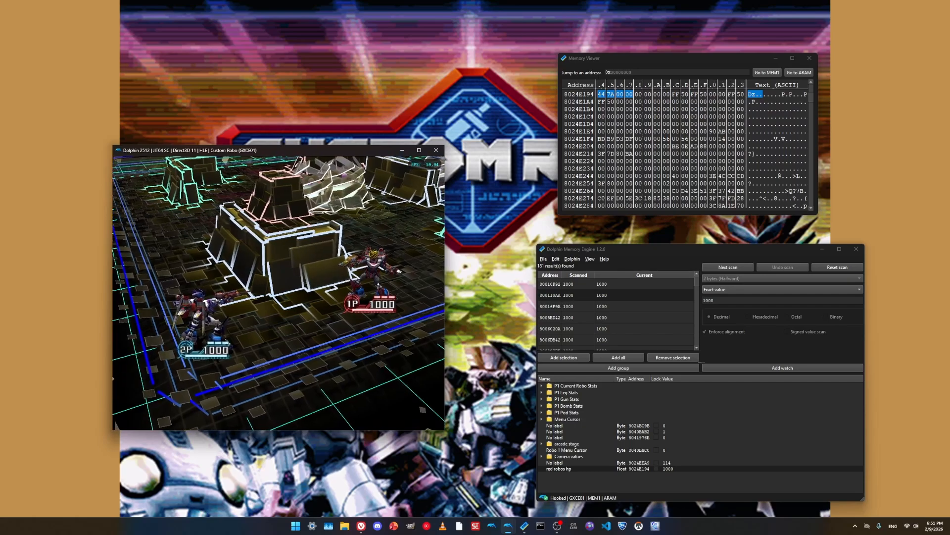
# - Set the scan condition to Decreased and run the next scan after player 1 takes a hit in the game
pyautogui.click(783, 290)
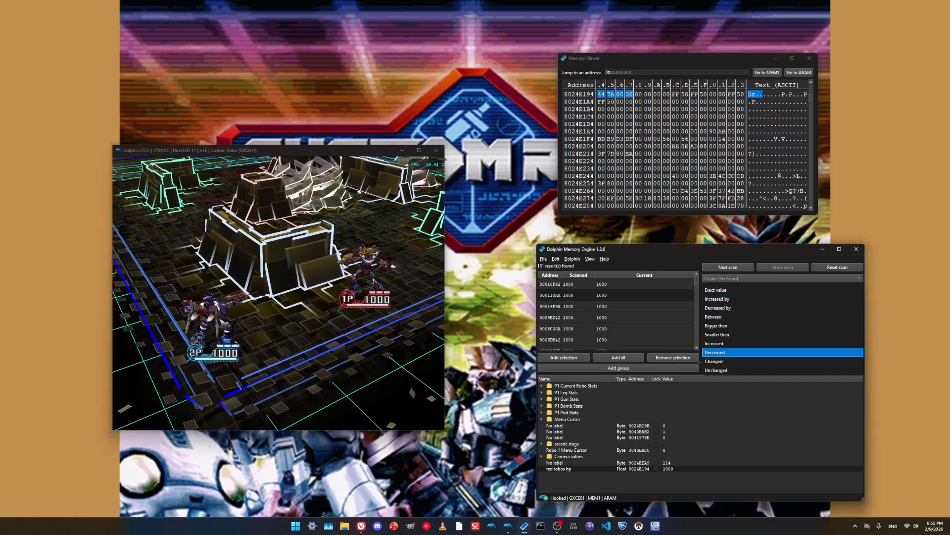
pyautogui.press('Return')
pyautogui.hotkey('alt', 'Tab')
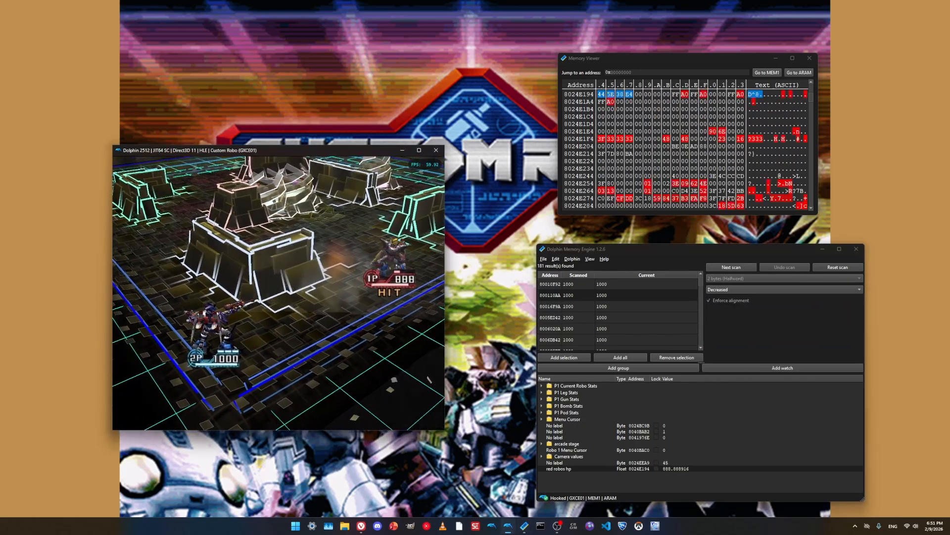
pyautogui.click(731, 267)
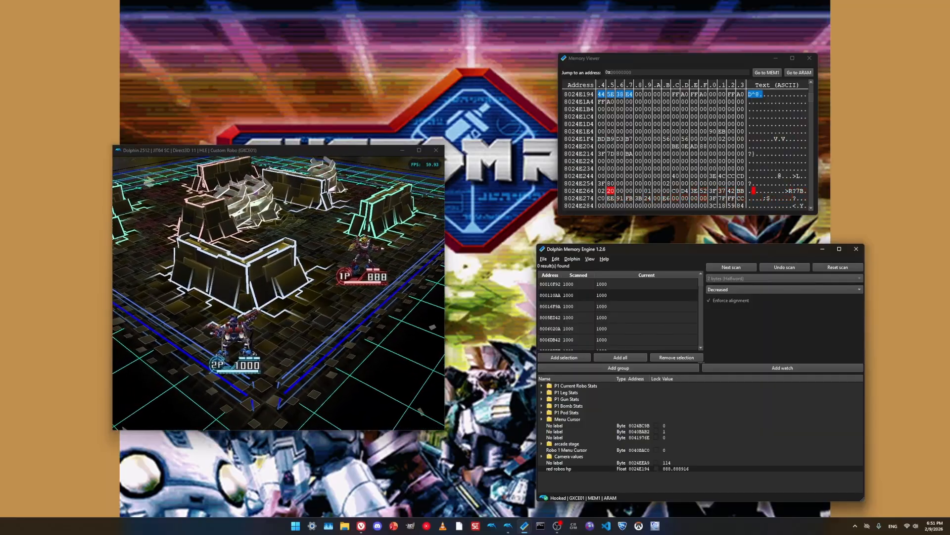
# - Reset the scan and run a 2-byte first scan with Unknown initial value, then return to the game to let player 1 lose more health
pyautogui.click(838, 268)
pyautogui.doubleClick(782, 310)
pyautogui.press('BackSpace')
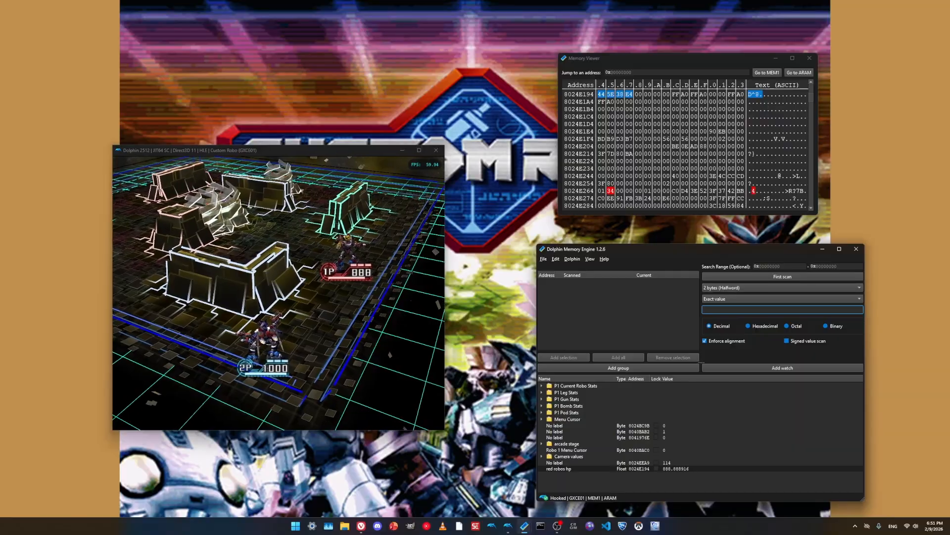
pyautogui.click(278, 292)
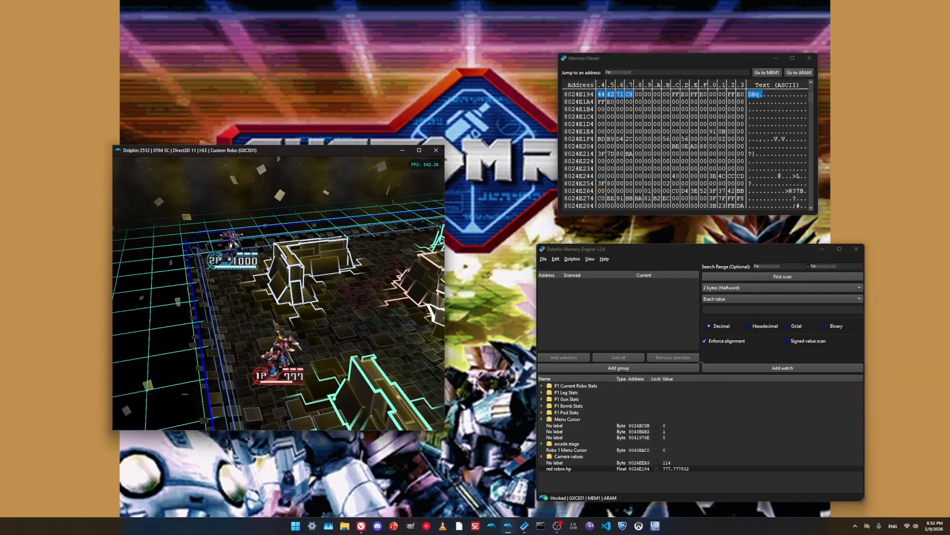
pyautogui.click(782, 299)
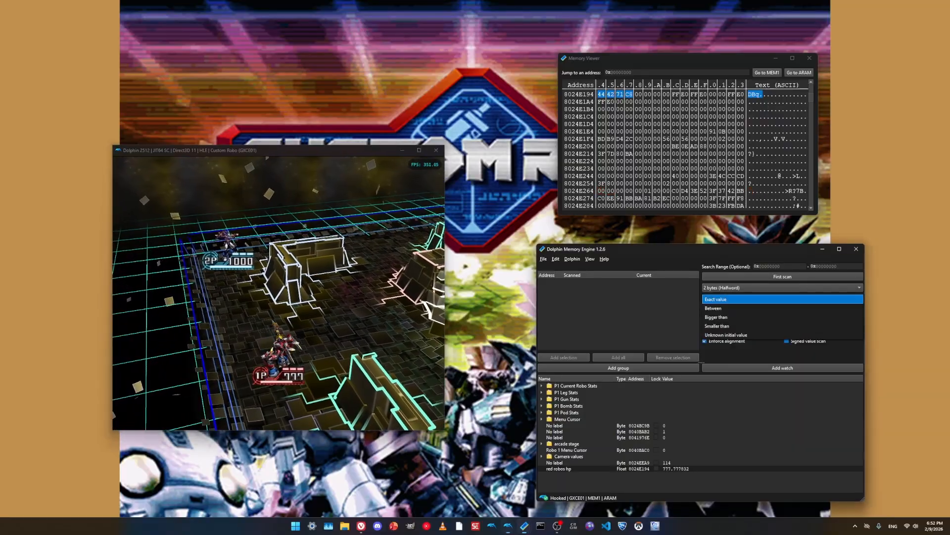
pyautogui.click(742, 334)
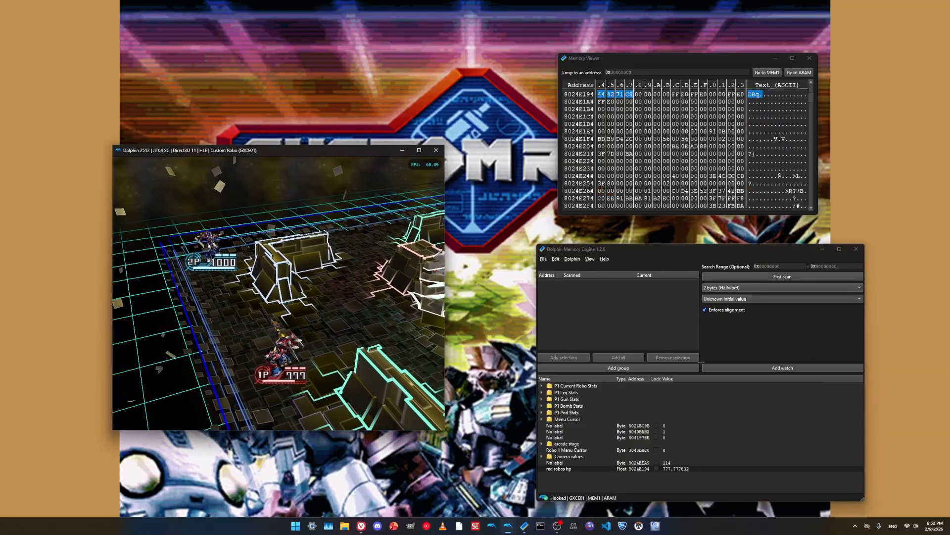
pyautogui.click(782, 276)
pyautogui.click(278, 292)
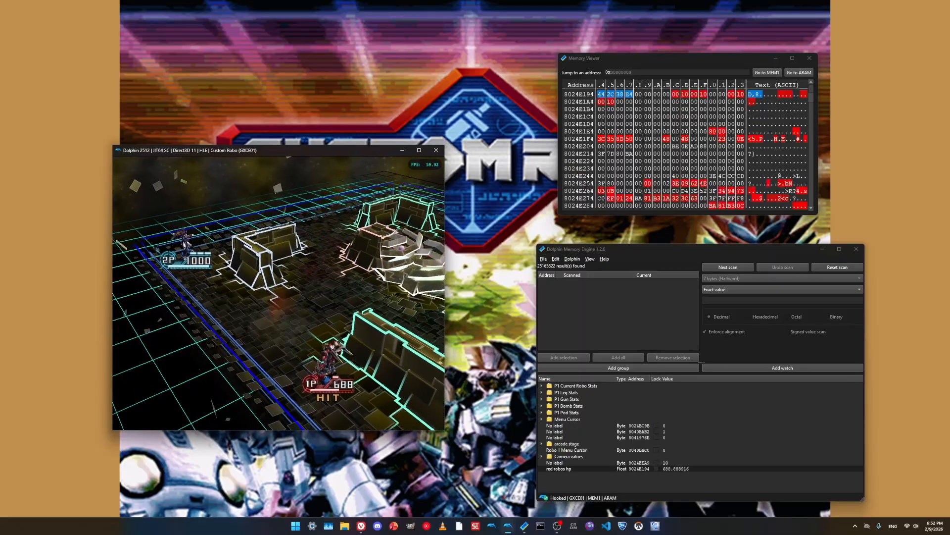
# - Filter the halfword results with a next scan for Decreased values and switch back to the game
pyautogui.click(782, 289)
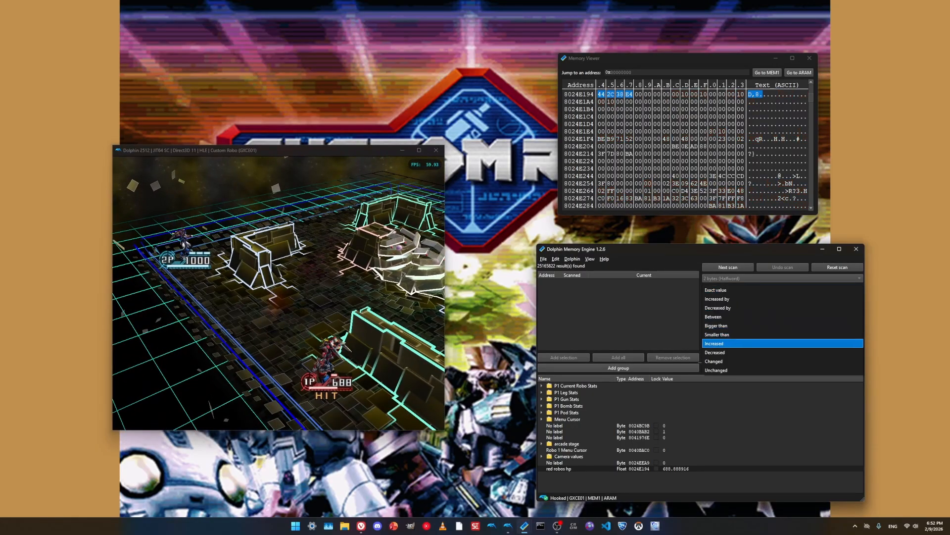
pyautogui.click(782, 352)
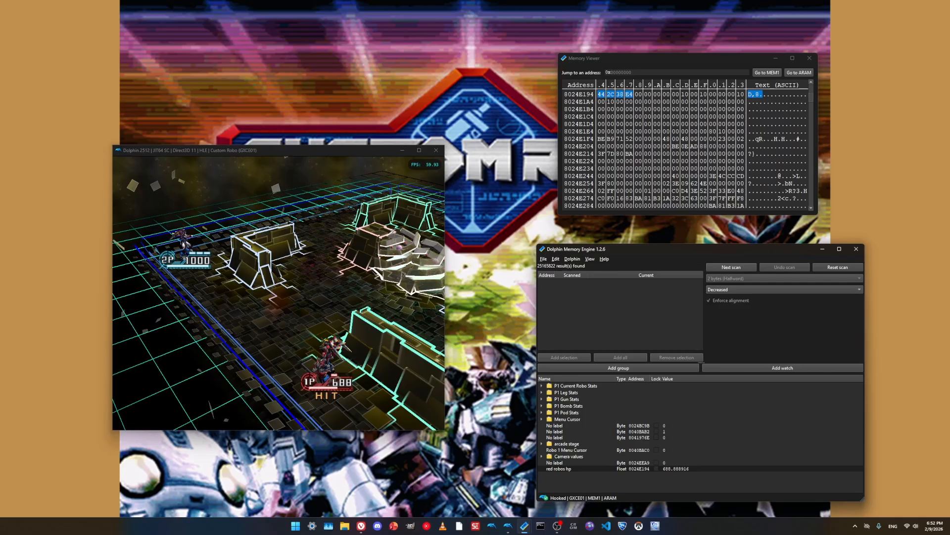
pyautogui.click(732, 267)
pyautogui.hotkey('alt', 'Tab')
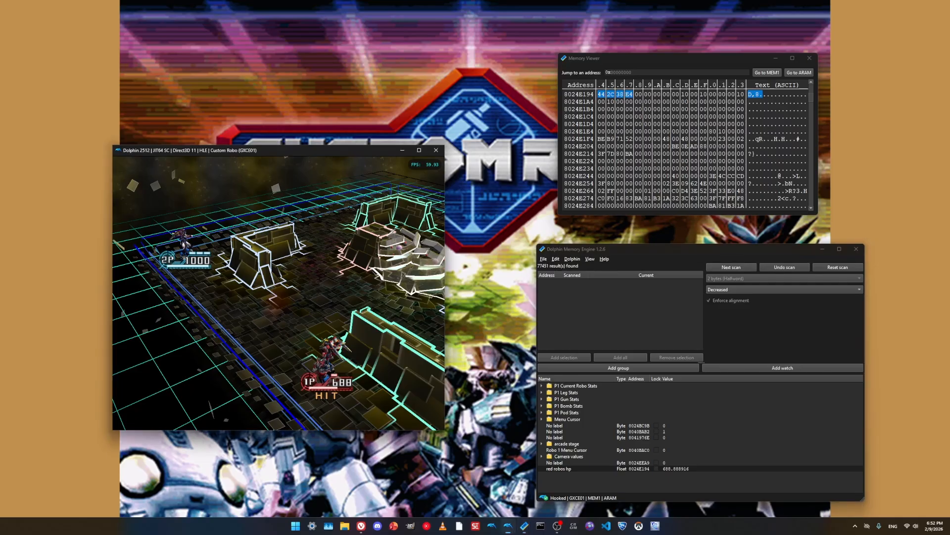
# - Change the scan condition to Increased and repeat the next scan several times to narrow down the results, then return to the game
pyautogui.click(782, 289)
pyautogui.click(782, 280)
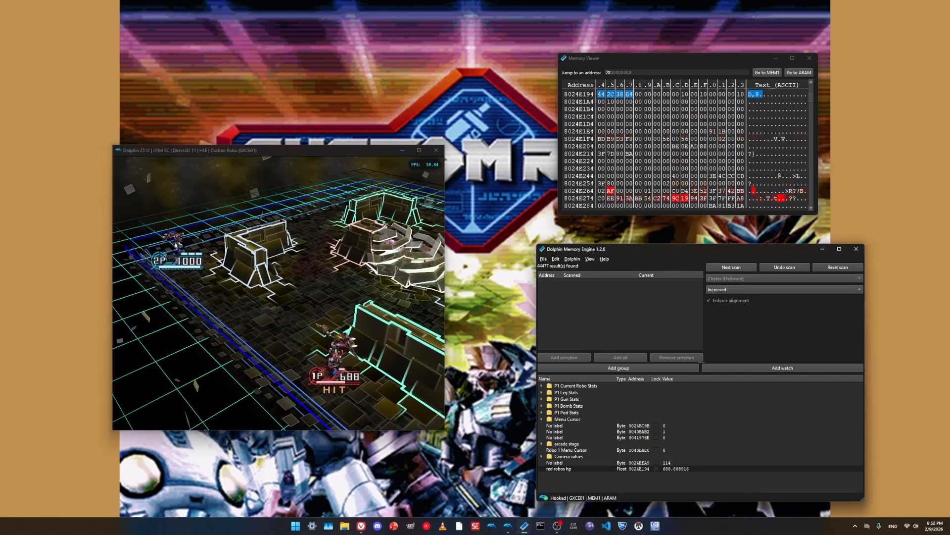
pyautogui.click(732, 268)
pyautogui.click(732, 268)
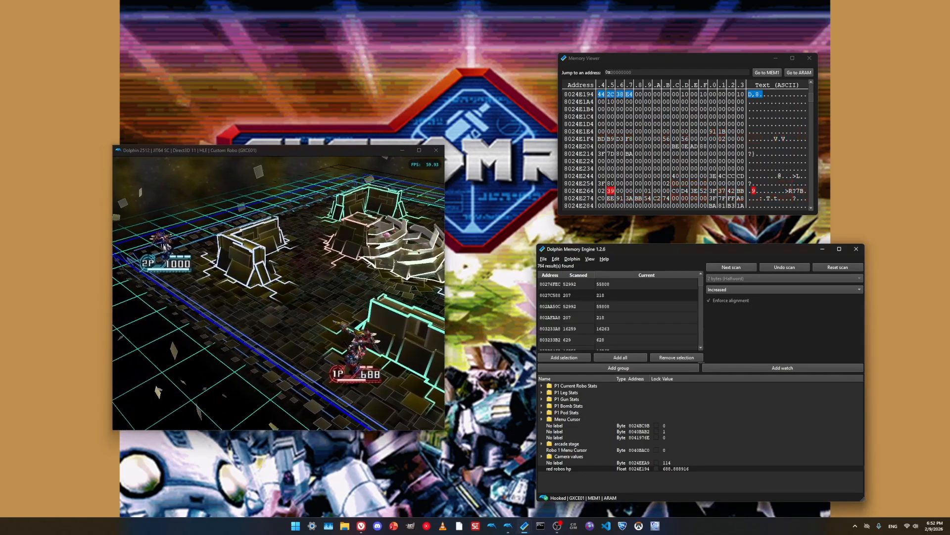
pyautogui.click(731, 267)
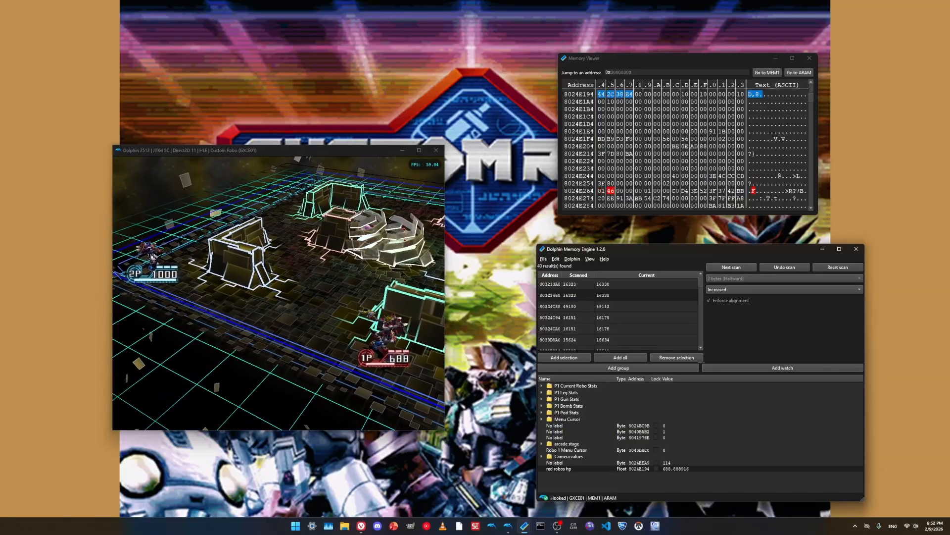
pyautogui.click(732, 268)
pyautogui.click(278, 292)
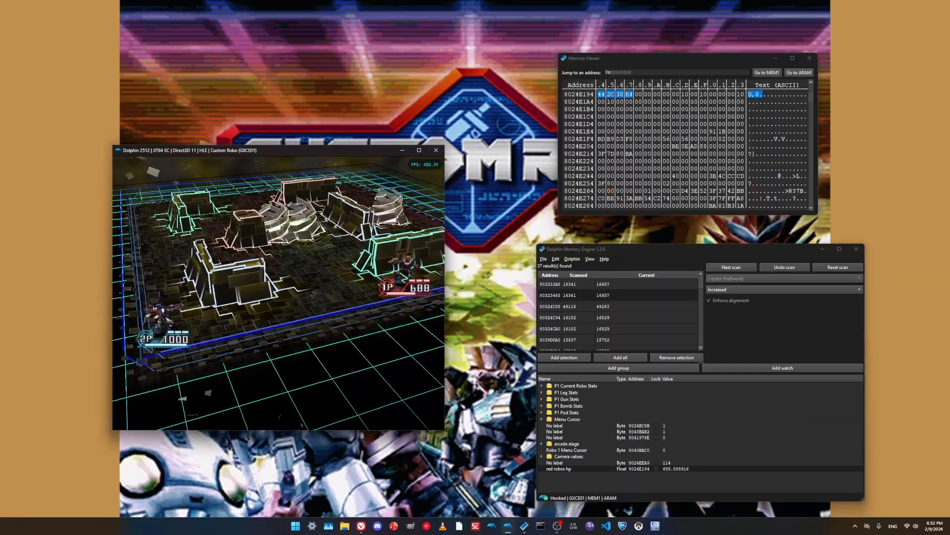
# - Look through the remaining scan results for a value that could match player 1's health
pyautogui.scroll(-2, 619, 312)
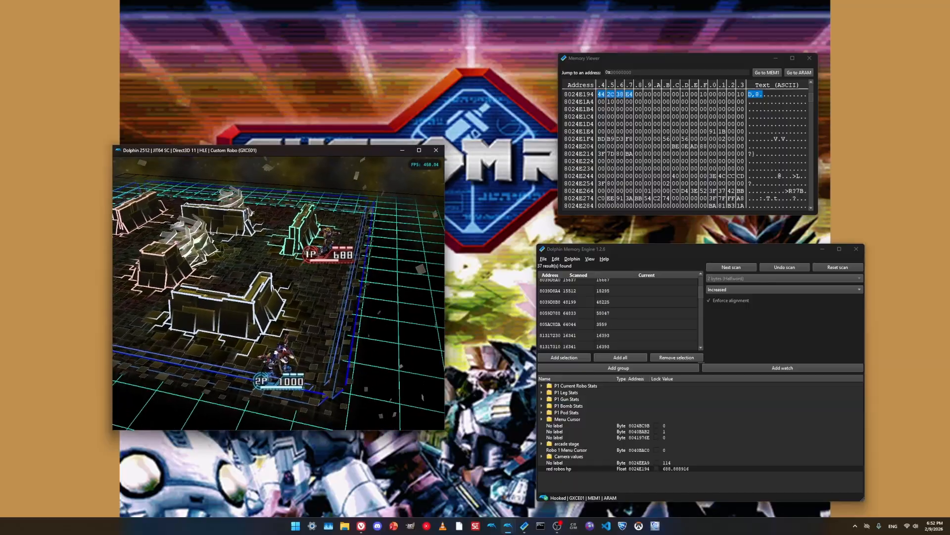
pyautogui.scroll(-2, 619, 312)
pyautogui.scroll(-3, 619, 312)
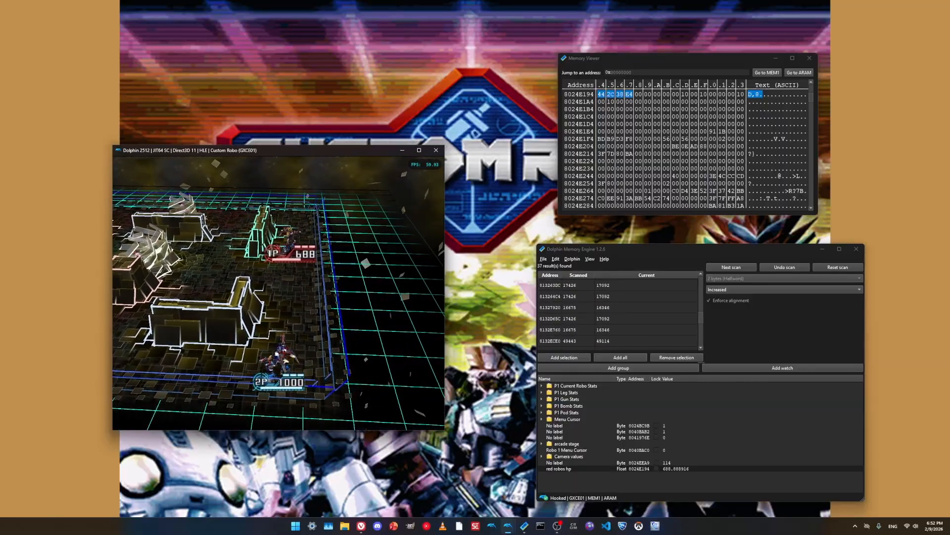
pyautogui.scroll(-5, 619, 312)
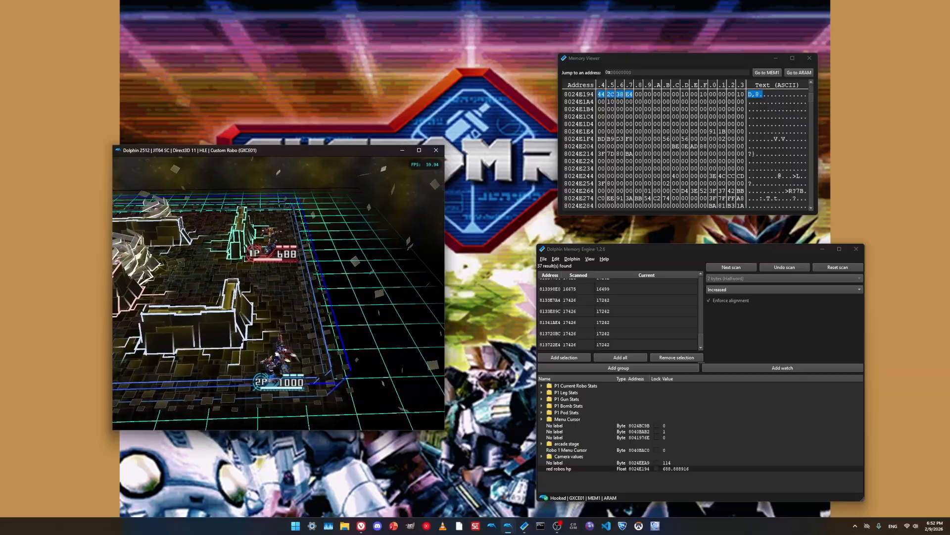
pyautogui.scroll(10, 619, 312)
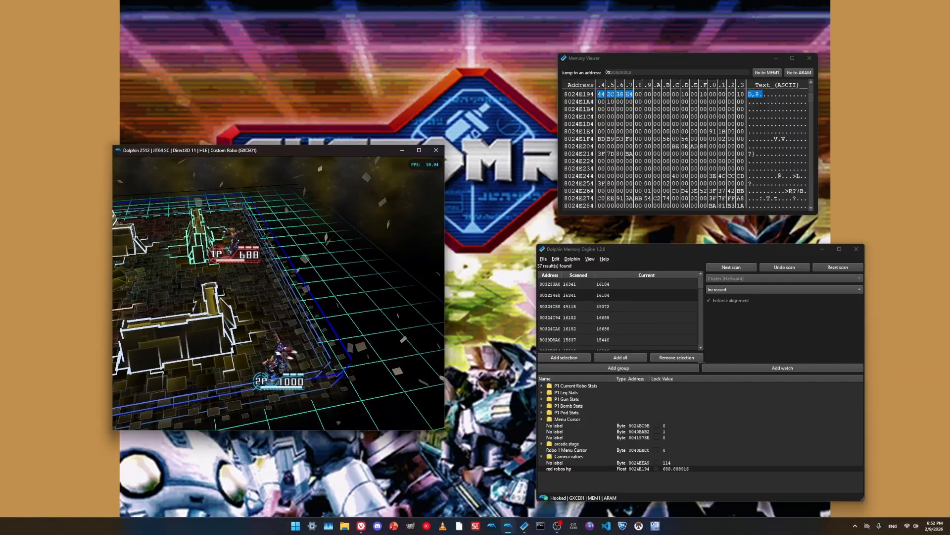
# - Reset the scan, run a new halfword first scan with Unknown initial value, and go back to the game to let player 1 take damage
pyautogui.click(838, 267)
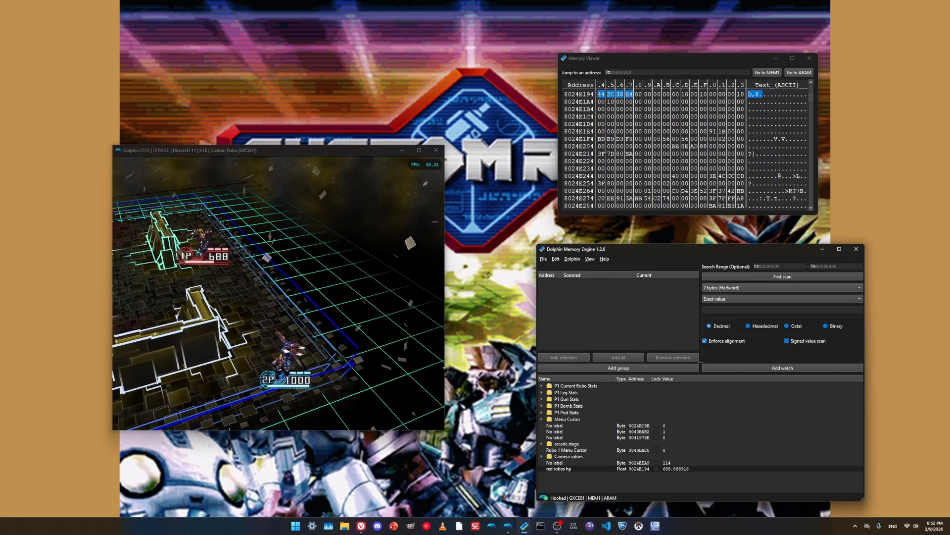
pyautogui.click(782, 298)
pyautogui.click(782, 334)
pyautogui.click(346, 292)
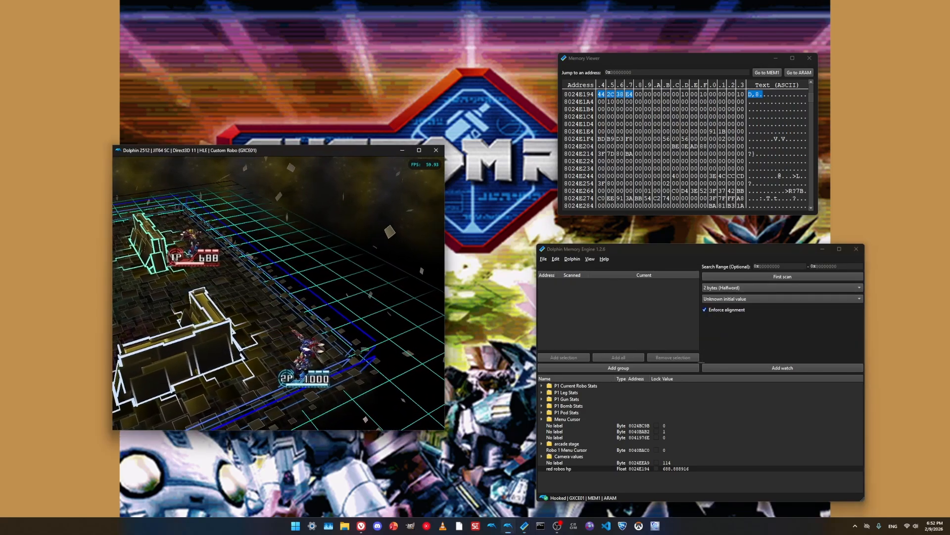
pyautogui.click(782, 276)
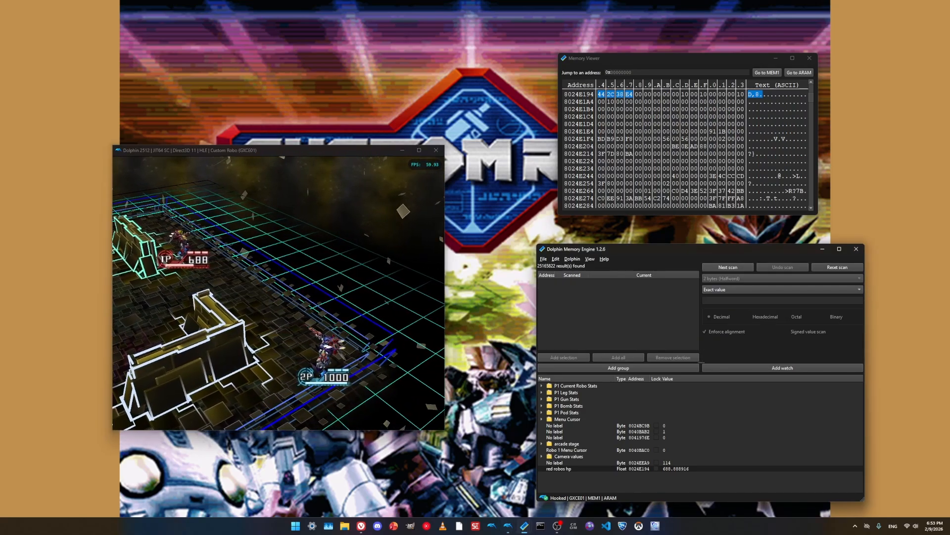
pyautogui.click(347, 292)
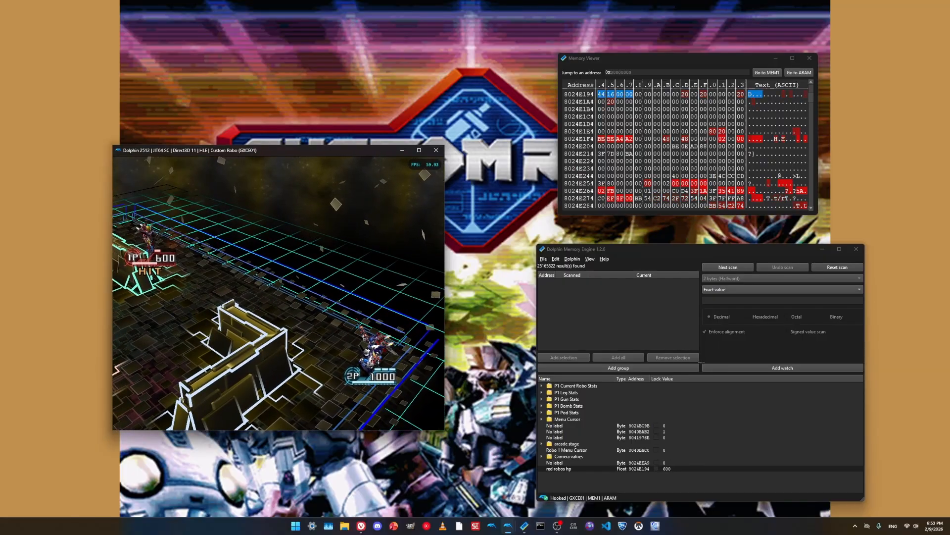
# - Filter the new halfword results with a next scan for Increased values
pyautogui.click(782, 290)
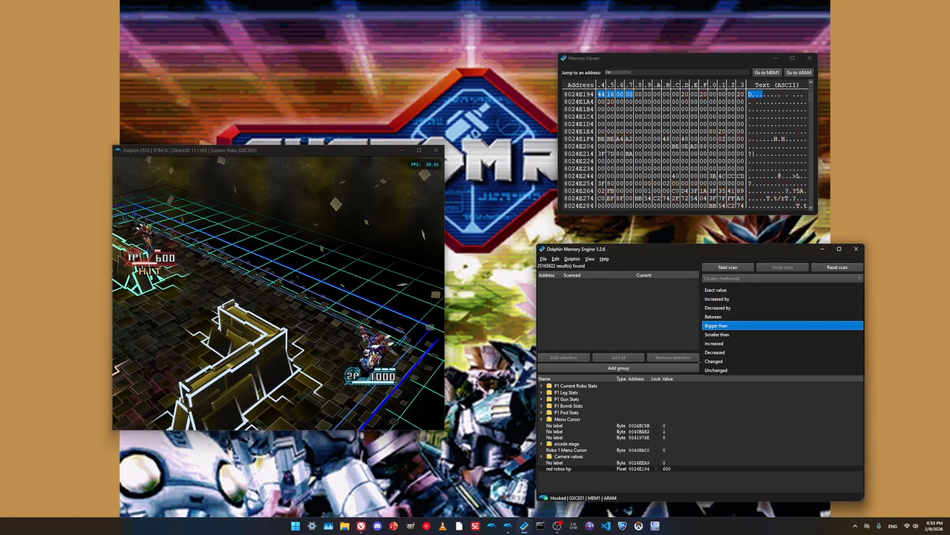
pyautogui.click(782, 343)
pyautogui.click(366, 292)
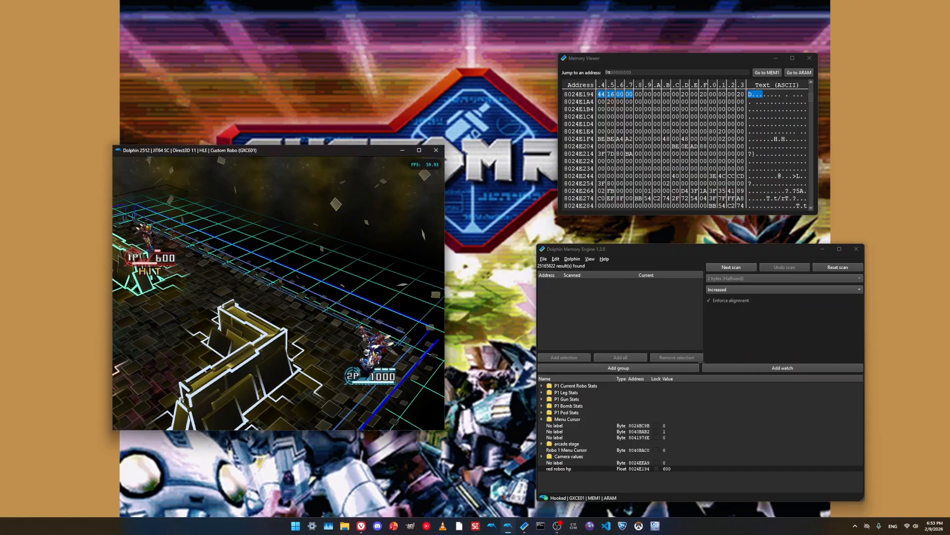
pyautogui.click(731, 267)
# - Switch the scan condition to Decreased and run another next scan on the halfword results
pyautogui.click(782, 289)
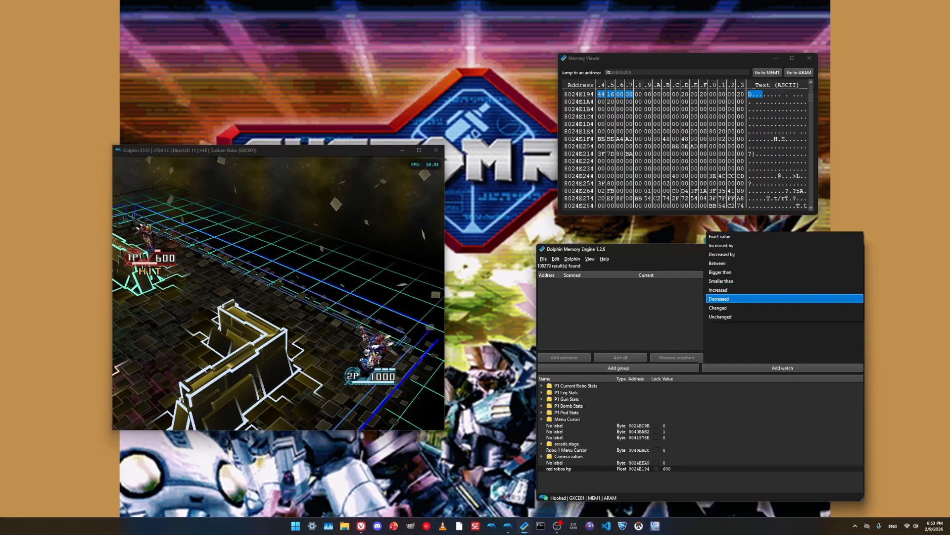
pyautogui.click(782, 299)
pyautogui.click(366, 292)
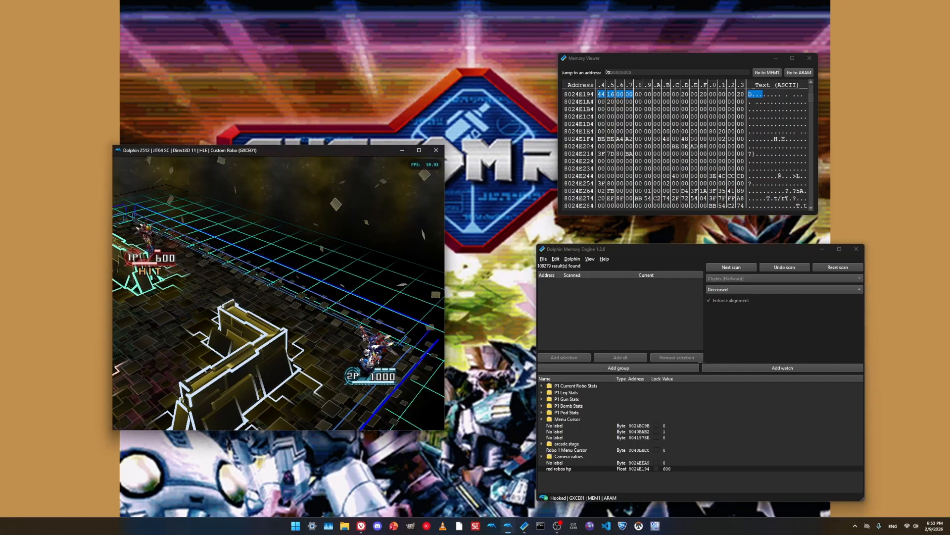
pyautogui.click(731, 267)
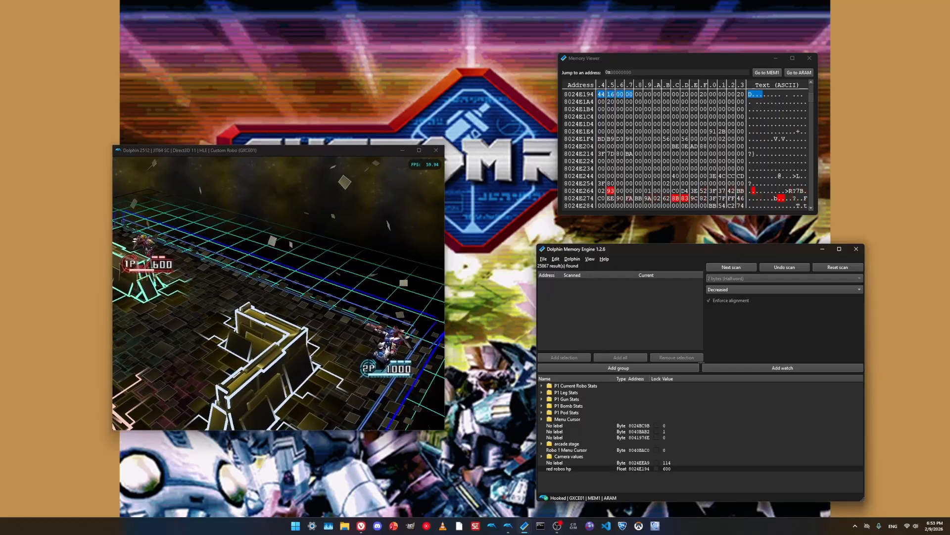
# - Narrow the halfword results with a series of repeated next scans for Decreased values
pyautogui.click(731, 266)
pyautogui.click(731, 267)
pyautogui.click(731, 267)
pyautogui.click(731, 266)
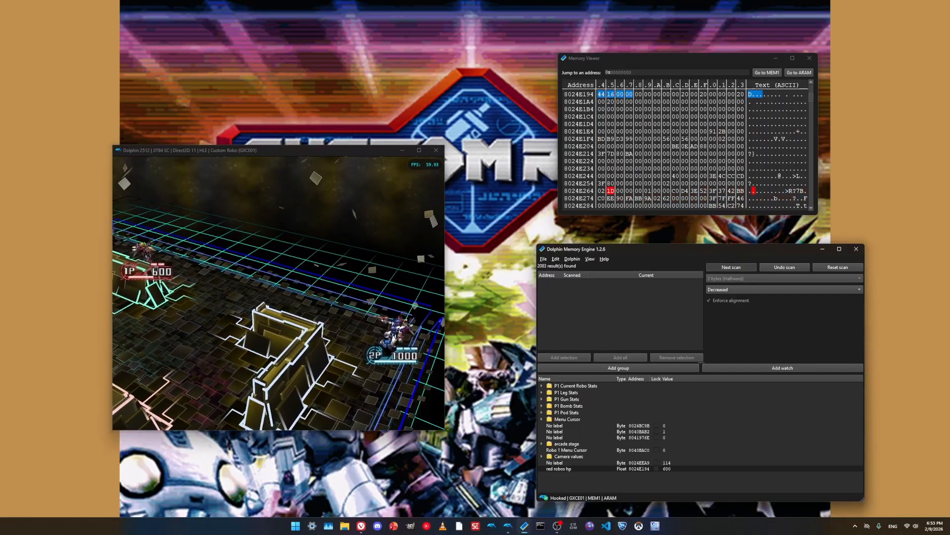
pyautogui.click(731, 267)
pyautogui.click(731, 267)
pyautogui.click(731, 267)
pyautogui.click(731, 267)
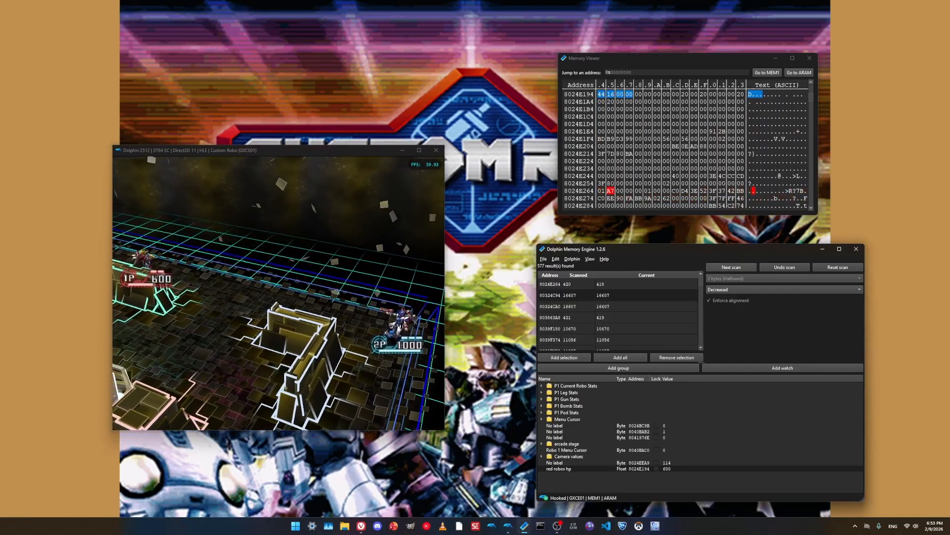
pyautogui.click(731, 267)
pyautogui.click(731, 266)
pyautogui.click(731, 267)
pyautogui.click(731, 266)
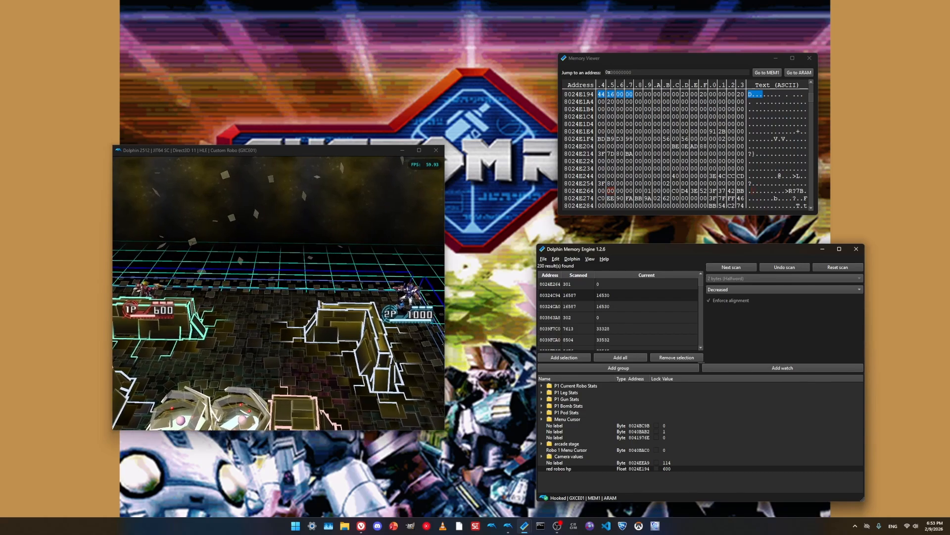
# - Set the scan condition to Increased, let player 1 take a hit in the game, and run a next scan
pyautogui.click(614, 317)
pyautogui.click(614, 285)
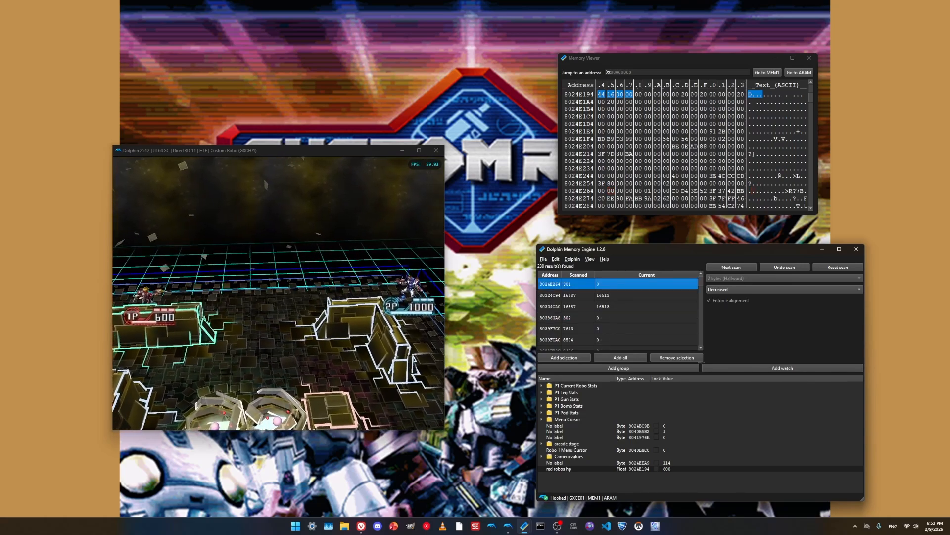
pyautogui.scroll(-12, 618, 312)
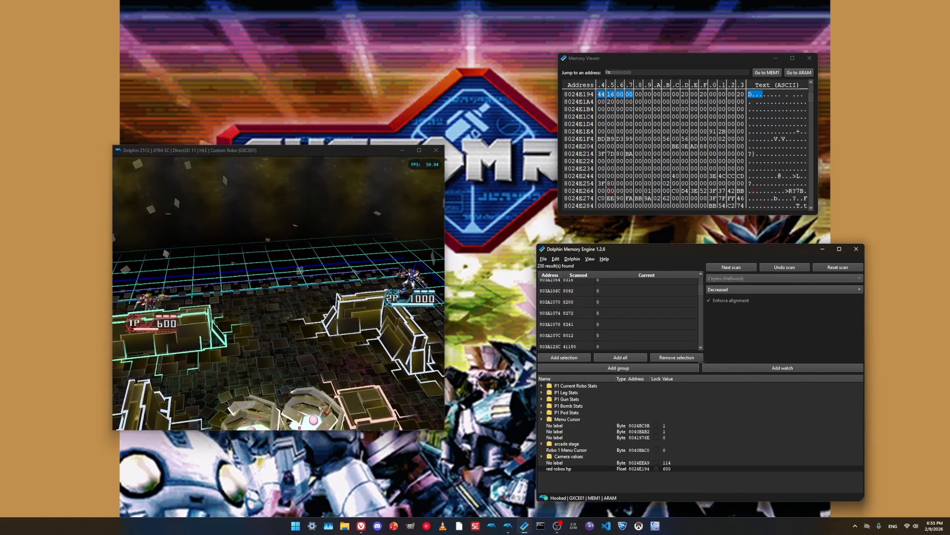
pyautogui.scroll(10, 617, 313)
pyautogui.click(762, 289)
pyautogui.click(757, 281)
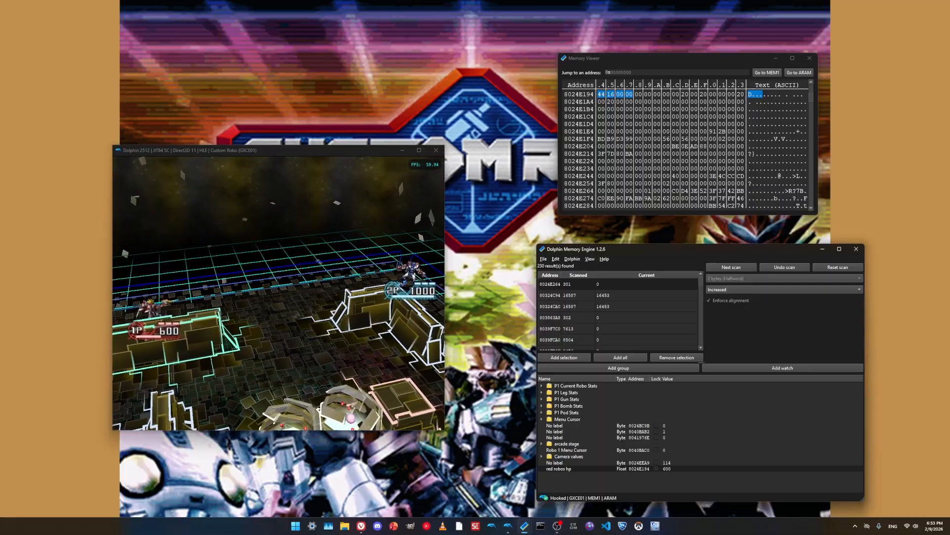
pyautogui.click(278, 294)
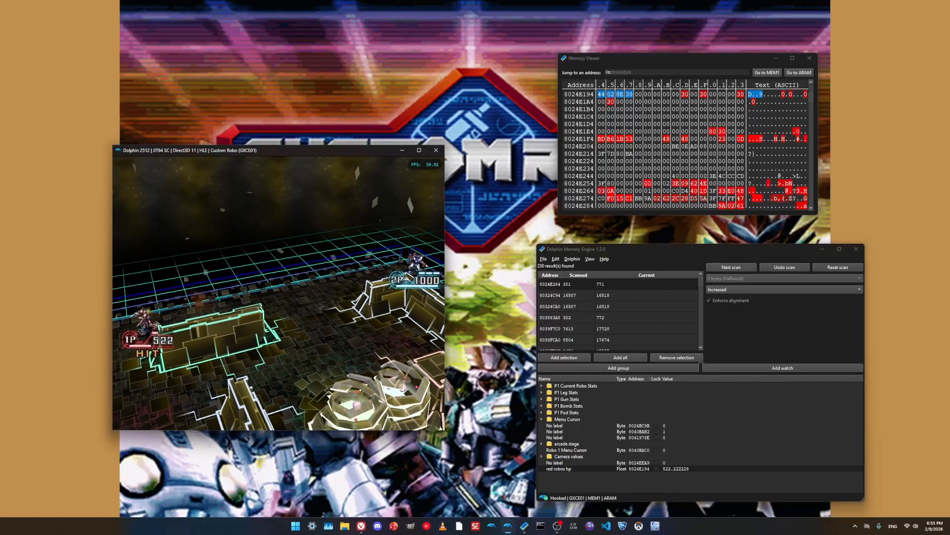
pyautogui.click(732, 267)
# - Switch the scan condition back to Decreased and repeat the next scan until only a couple of addresses remain
pyautogui.click(743, 290)
pyautogui.click(740, 298)
pyautogui.click(732, 267)
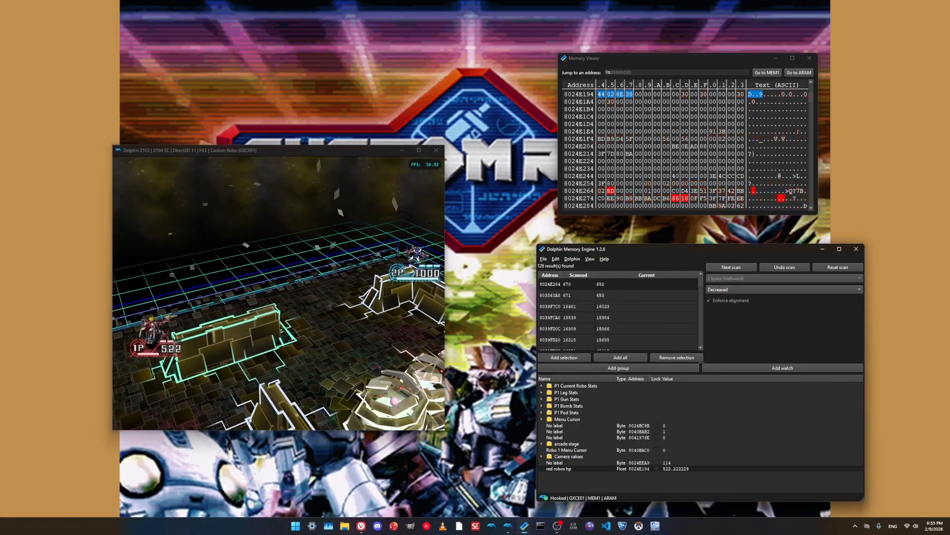
pyautogui.click(732, 267)
pyautogui.click(731, 267)
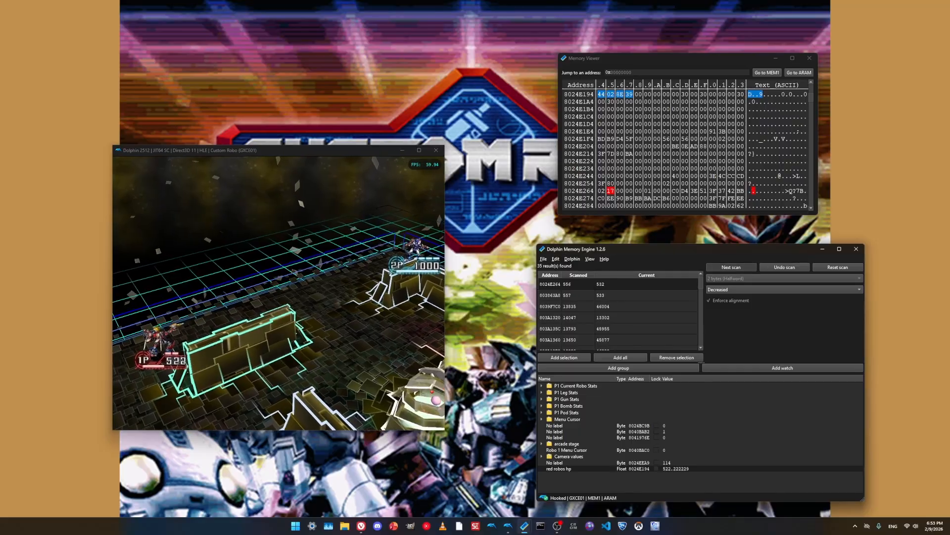
pyautogui.click(731, 268)
pyautogui.click(732, 267)
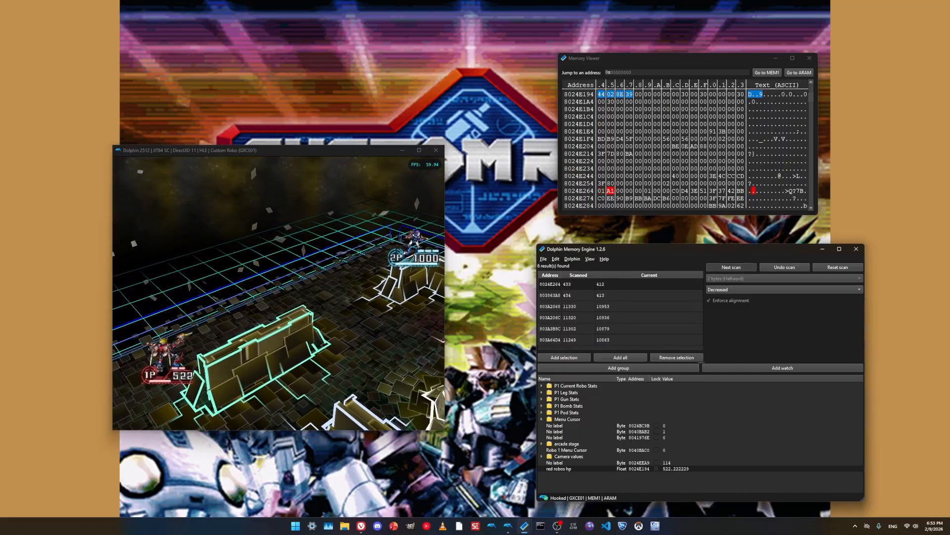
pyautogui.click(732, 267)
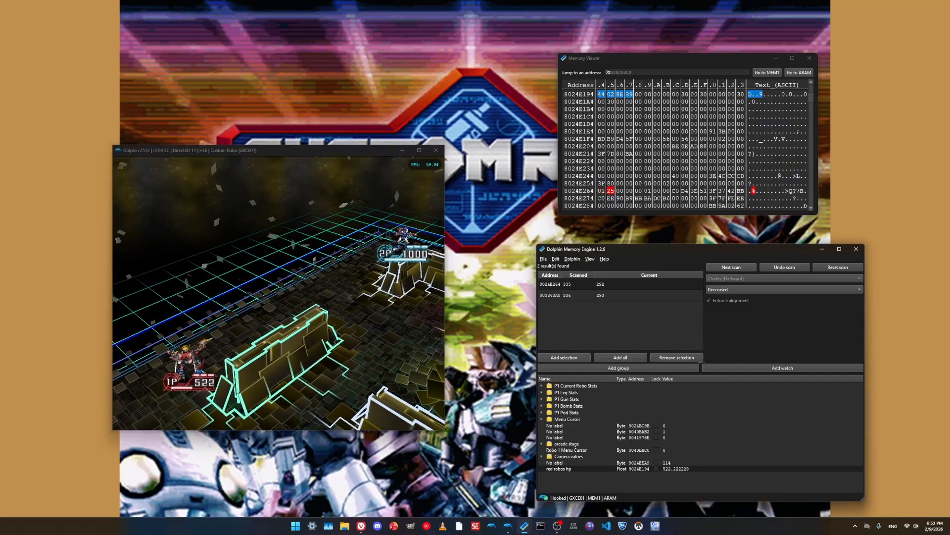
# - Compare how the remaining scan results react while player 1 takes hits and recovers in the game
pyautogui.click(621, 295)
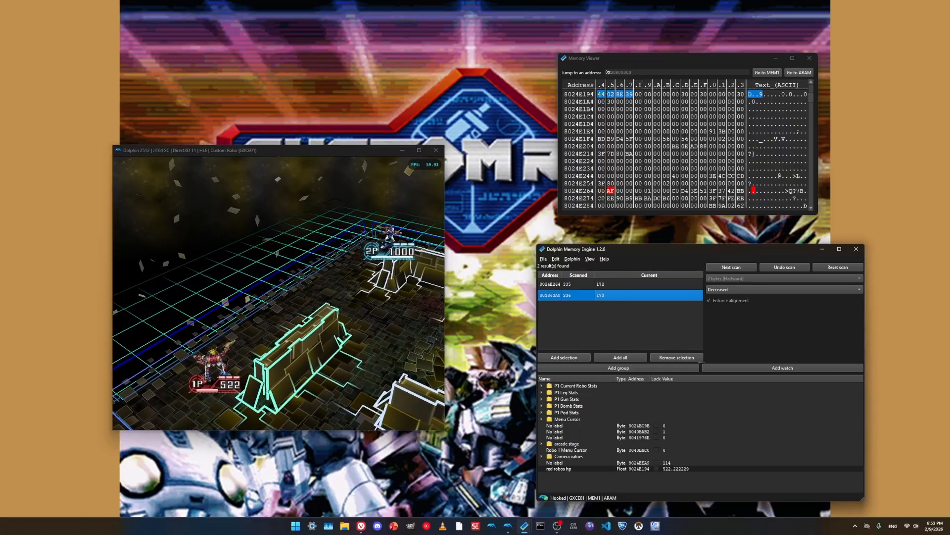
pyautogui.click(621, 284)
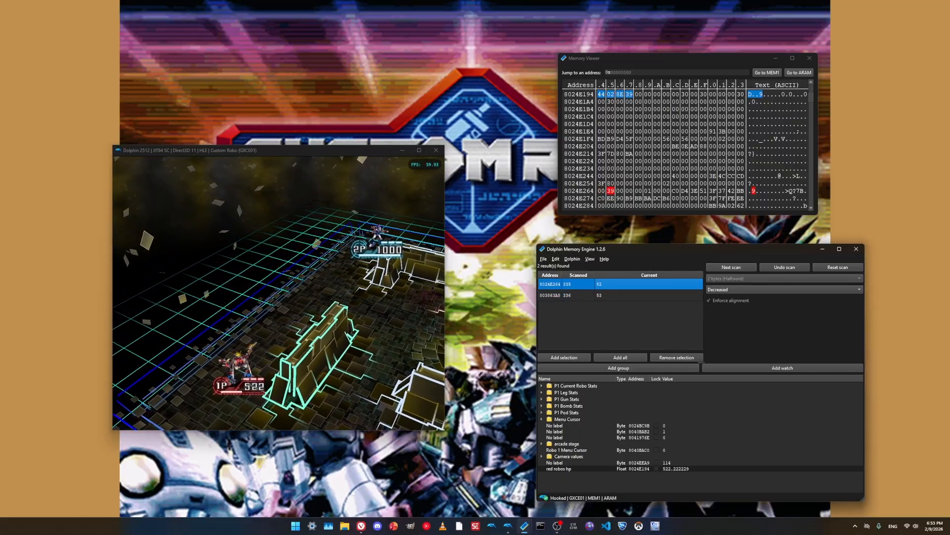
pyautogui.click(621, 321)
pyautogui.click(317, 292)
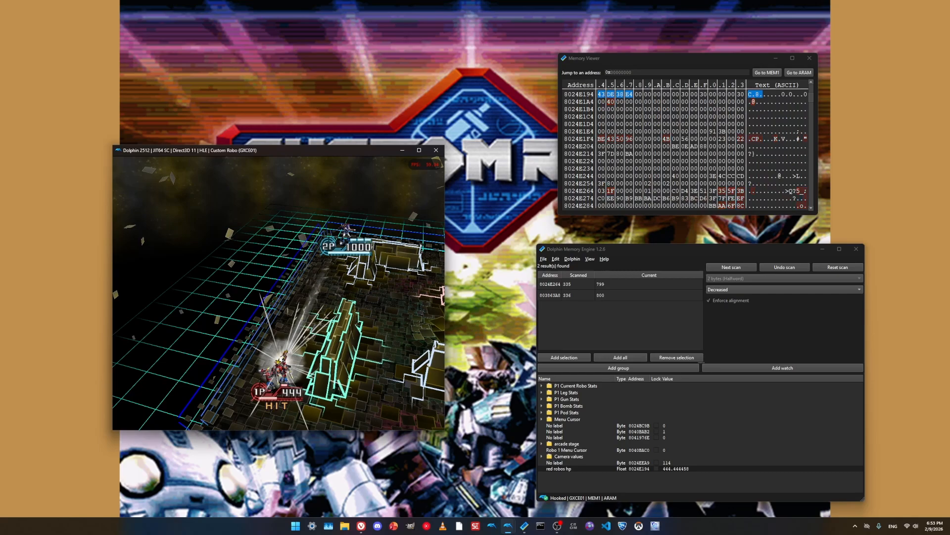
pyautogui.click(600, 284)
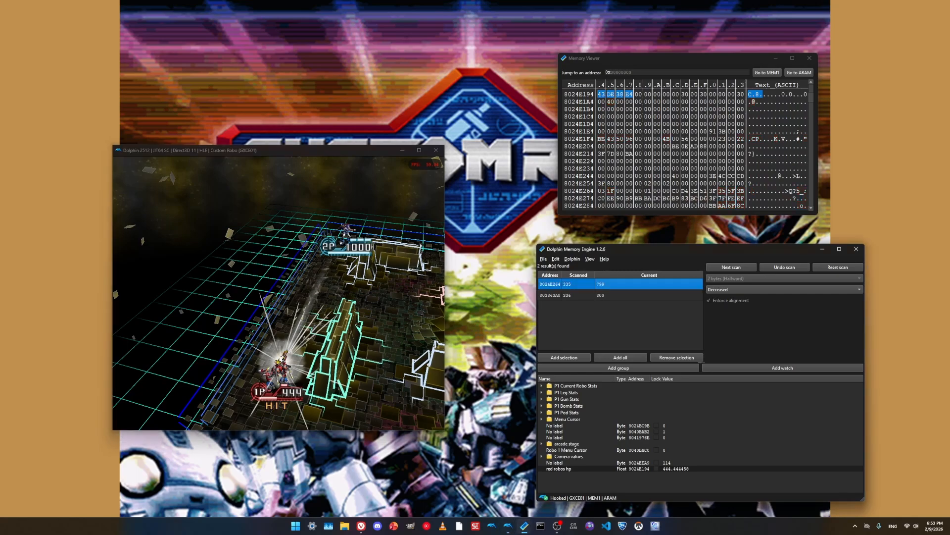
pyautogui.keyDown('shift'); pyautogui.click(613, 295); pyautogui.keyUp('shift')
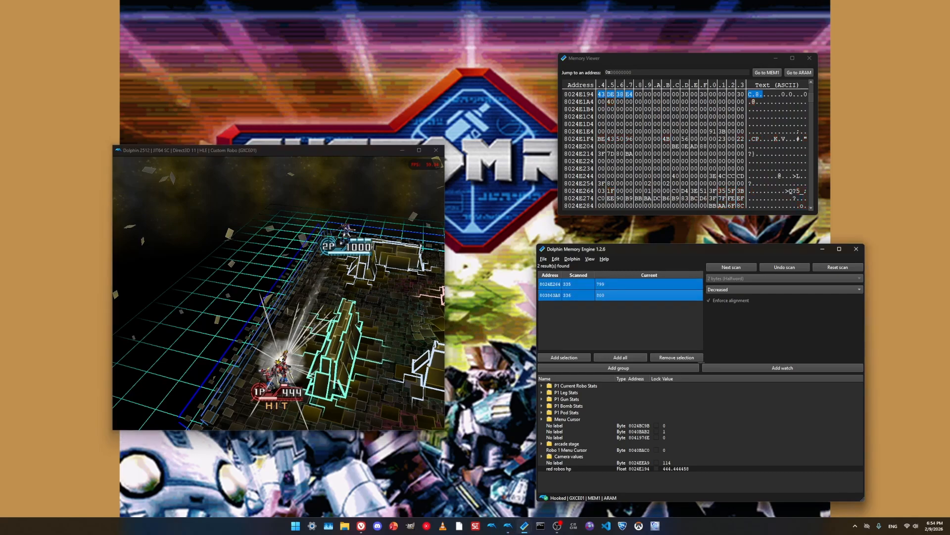
pyautogui.click(316, 292)
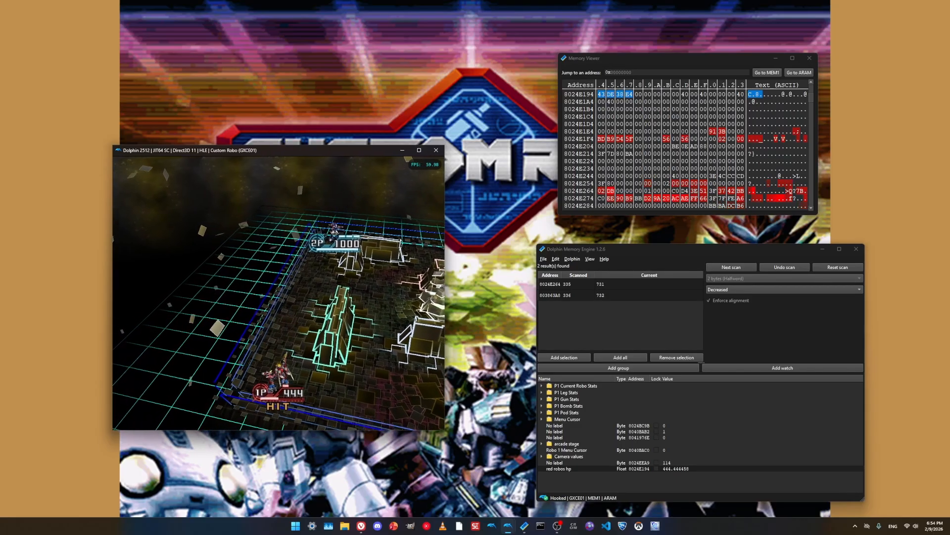
pyautogui.press('Tab')
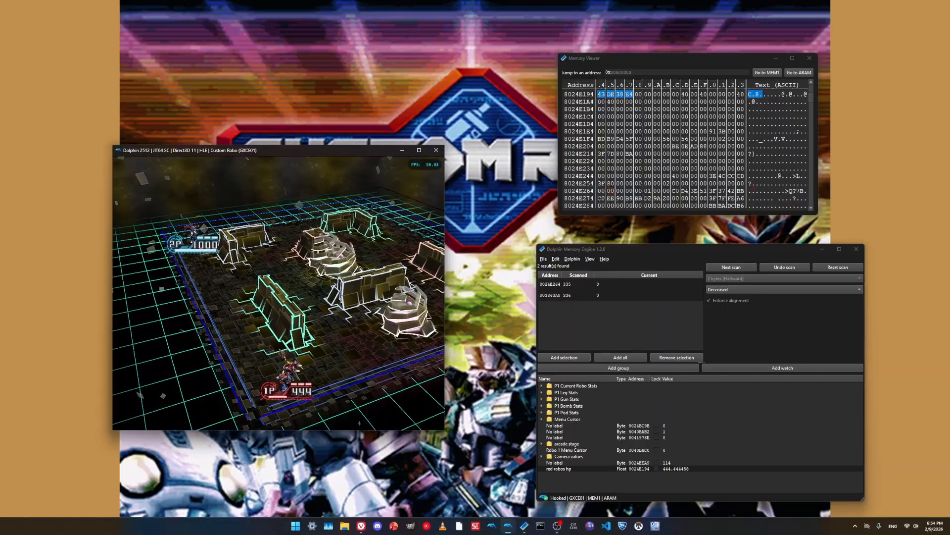
# - Add the scan result at address 8024E264 to the watch list
pyautogui.click(550, 285)
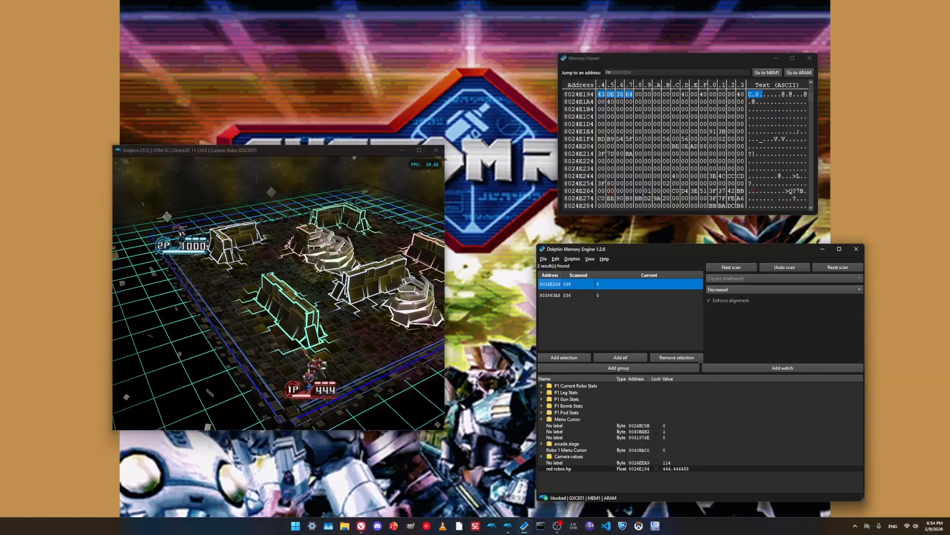
pyautogui.keyDown('shift'); pyautogui.click(550, 295); pyautogui.keyUp('shift')
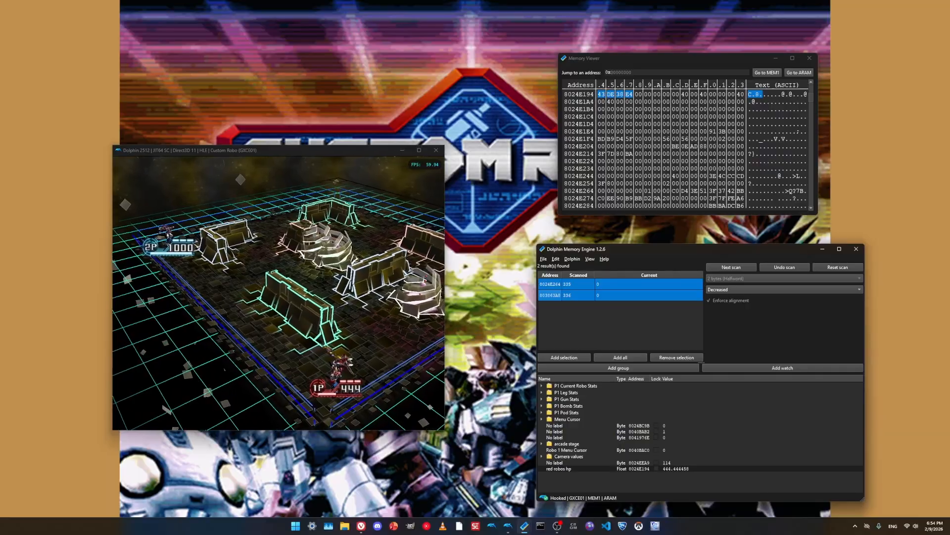
pyautogui.click(594, 324)
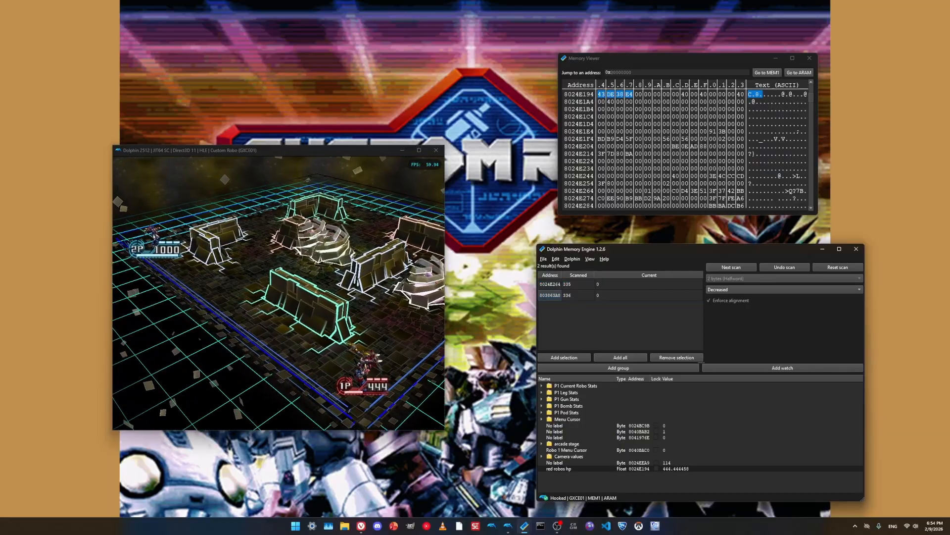
pyautogui.doubleClick(550, 284)
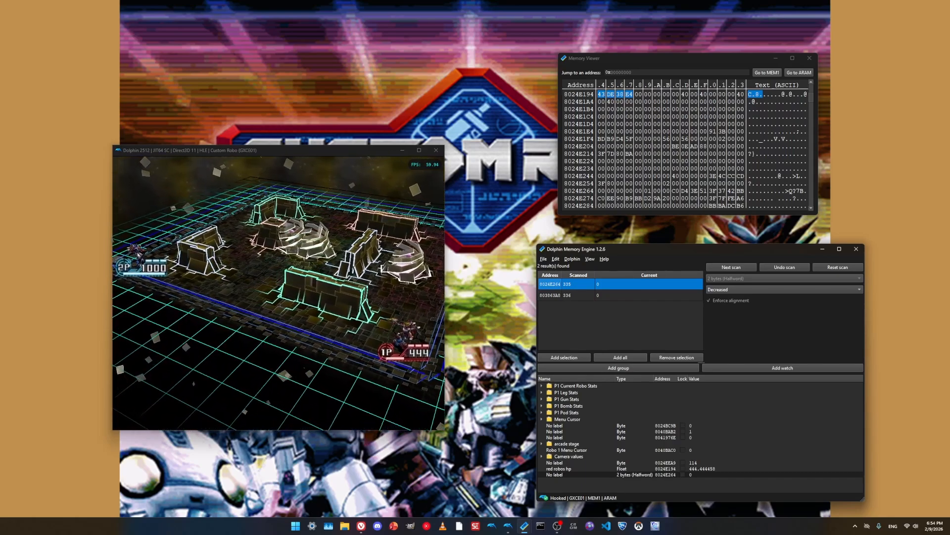
# - Jump to address 8024e120 in the memory viewer
pyautogui.click(644, 72)
pyautogui.write('8024')
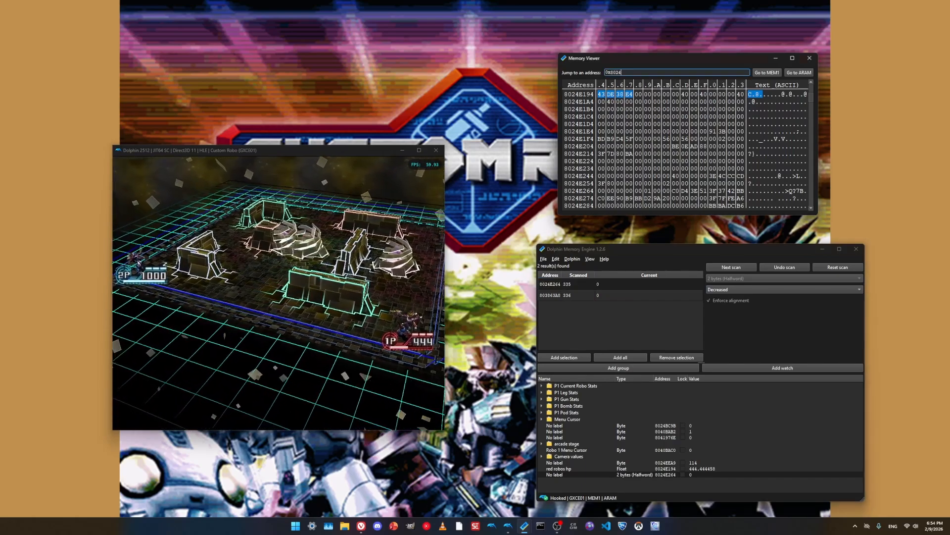
pyautogui.write('e120')
pyautogui.click(602, 94)
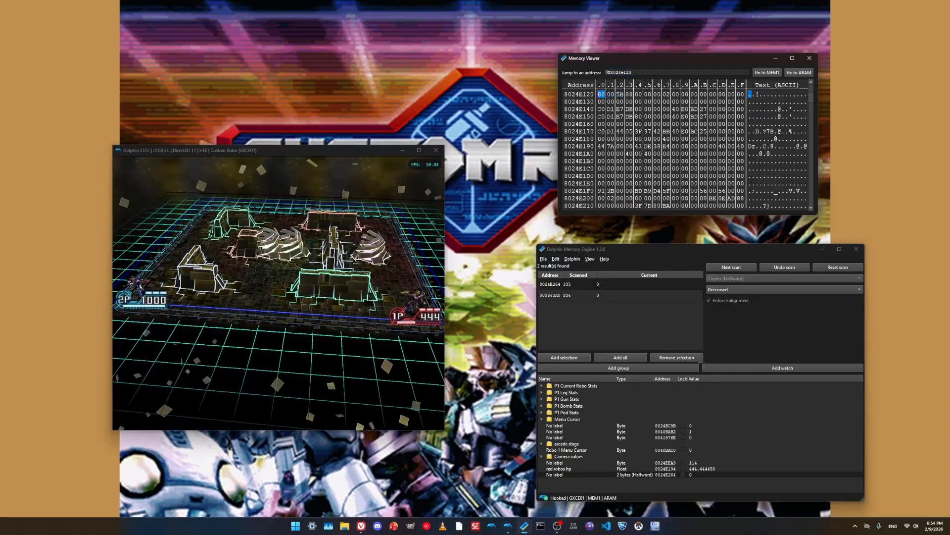
# - Label the new halfword watch at 8024E264 "red robo down" and switch back to the game
pyautogui.click(665, 474)
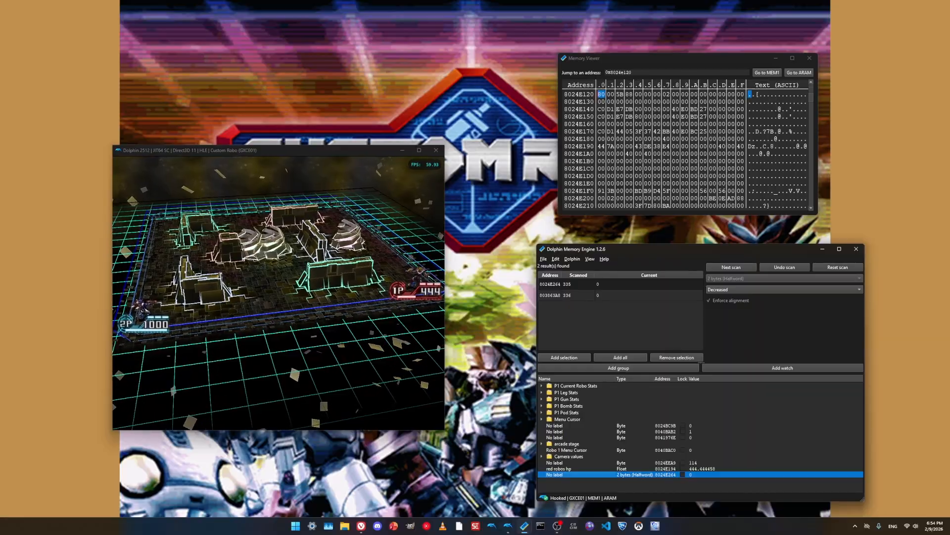
pyautogui.click(567, 284)
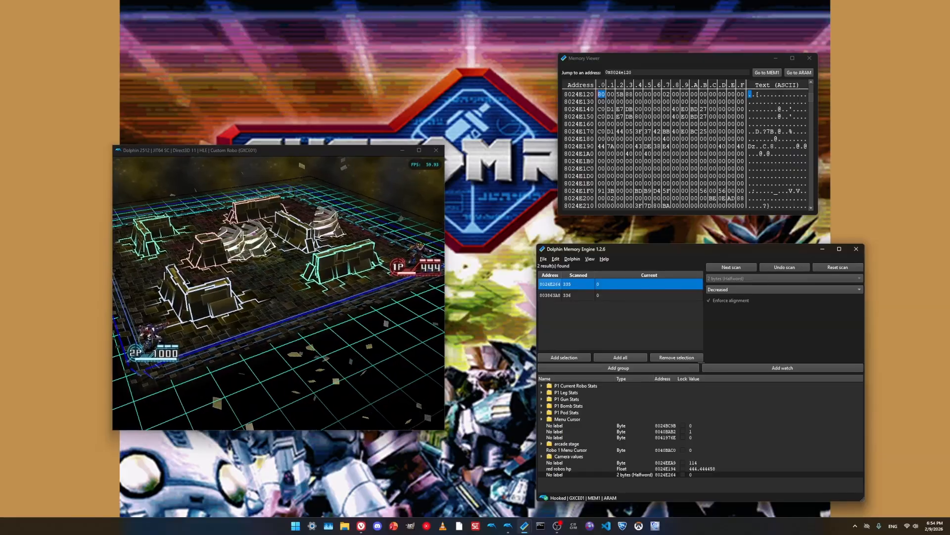
pyautogui.click(665, 468)
pyautogui.click(665, 475)
pyautogui.click(666, 468)
pyautogui.click(665, 474)
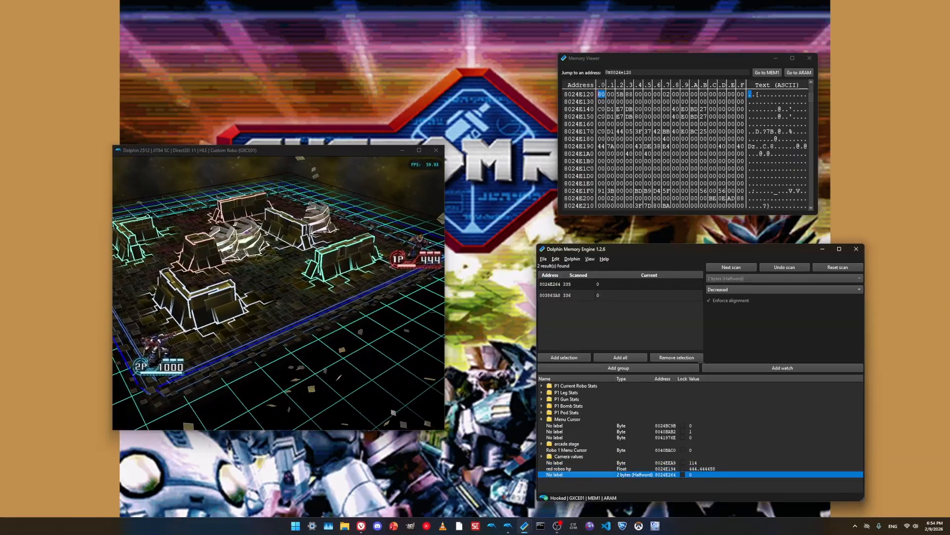
pyautogui.press('F2')
pyautogui.write('red robo down')
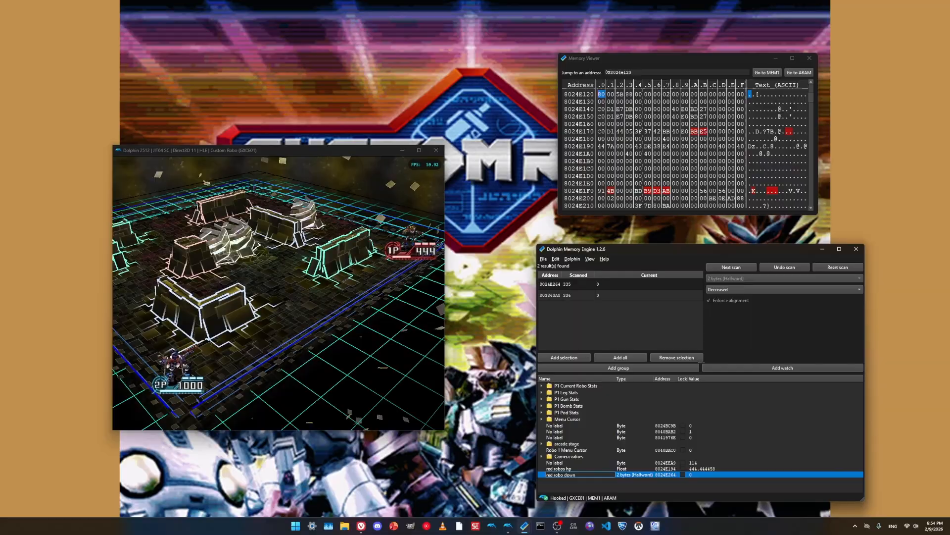
pyautogui.hotkey('alt', 'Tab')
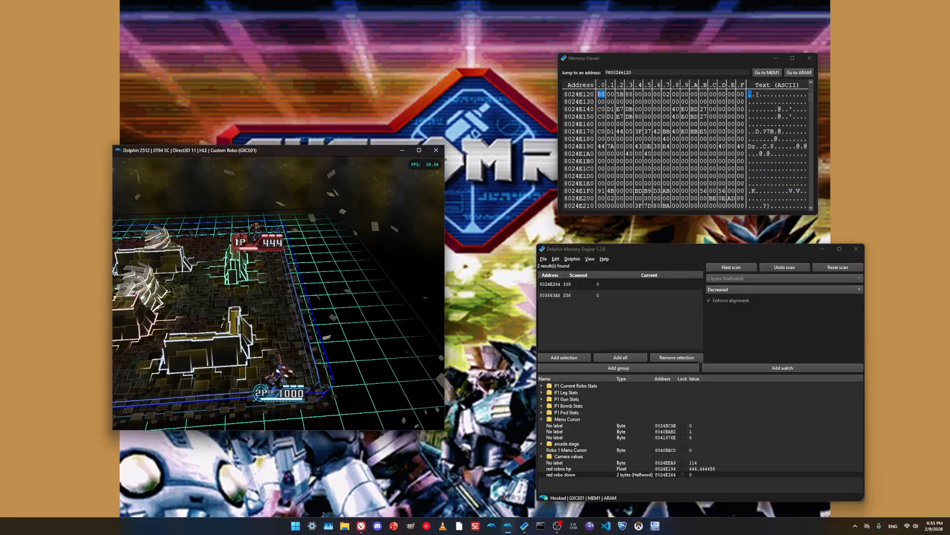
# - Reset the scan and set up a new 2 bytes (Halfword) first scan with the Exact value condition
pyautogui.click(838, 268)
pyautogui.click(812, 287)
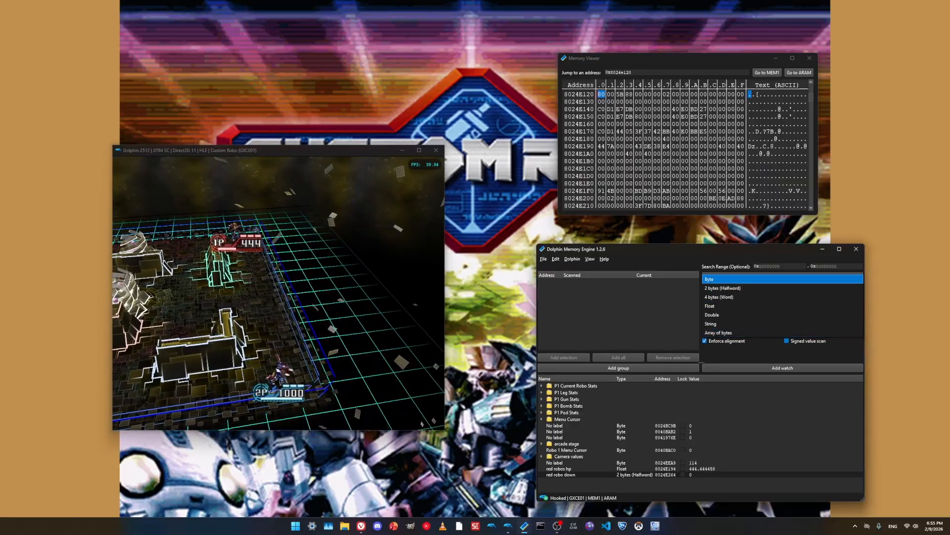
pyautogui.click(782, 288)
pyautogui.click(783, 299)
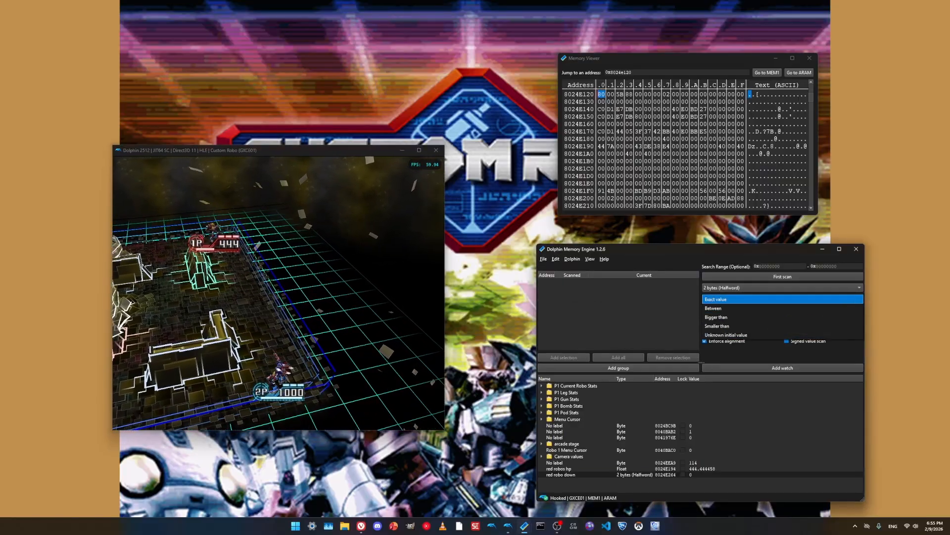
pyautogui.click(782, 299)
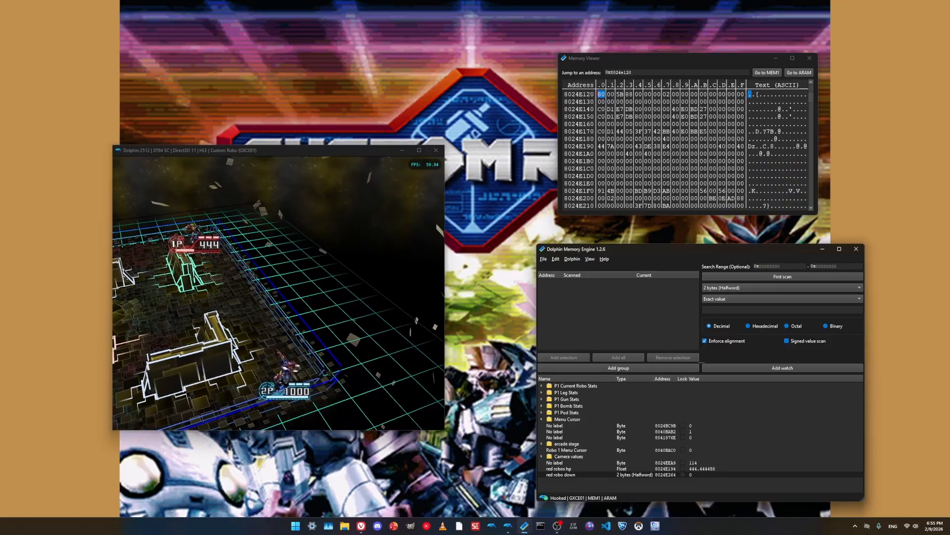
pyautogui.click(782, 299)
pyautogui.click(782, 299)
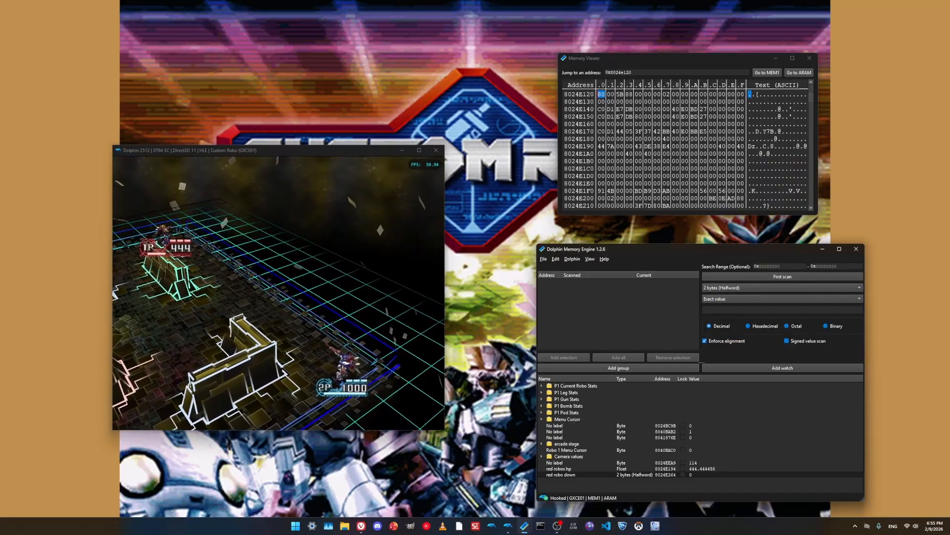